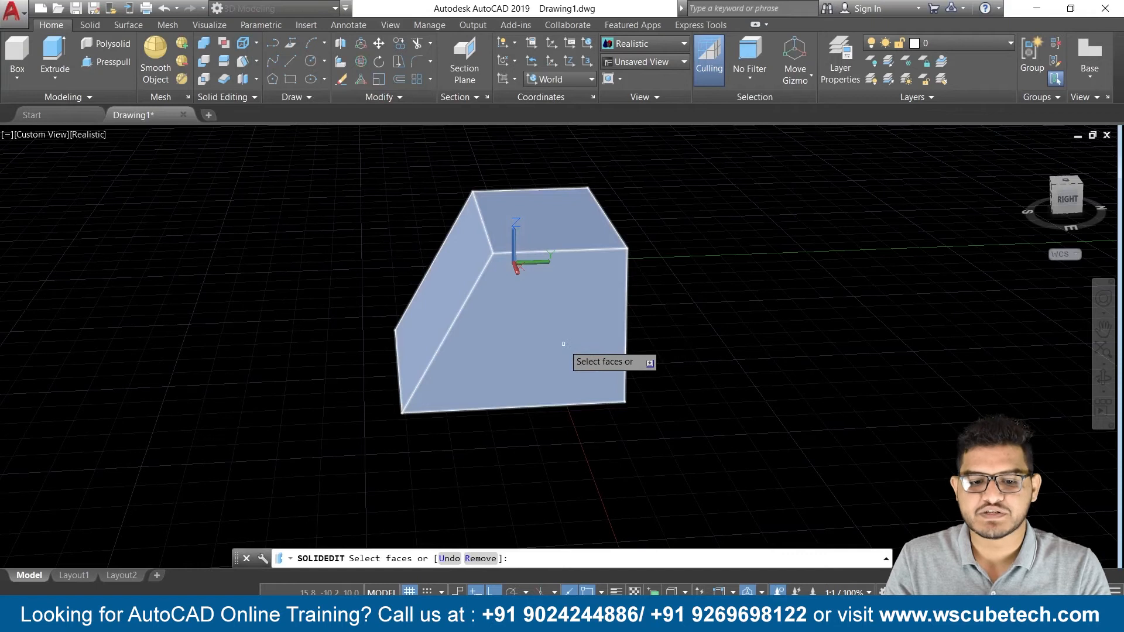
- Taper the solid's large front face by 30 degrees, using its vertical corner edge from bottom to top as the taper axis
{"action": "left_click", "coordinate": [564, 345]}
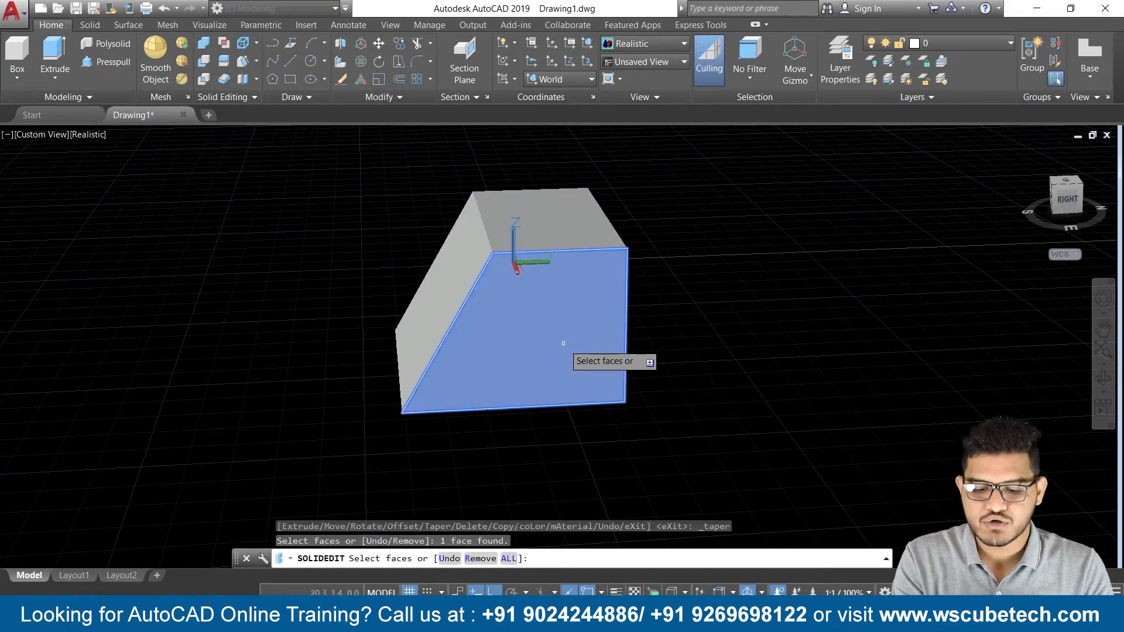
{"action": "key", "text": "Return"}
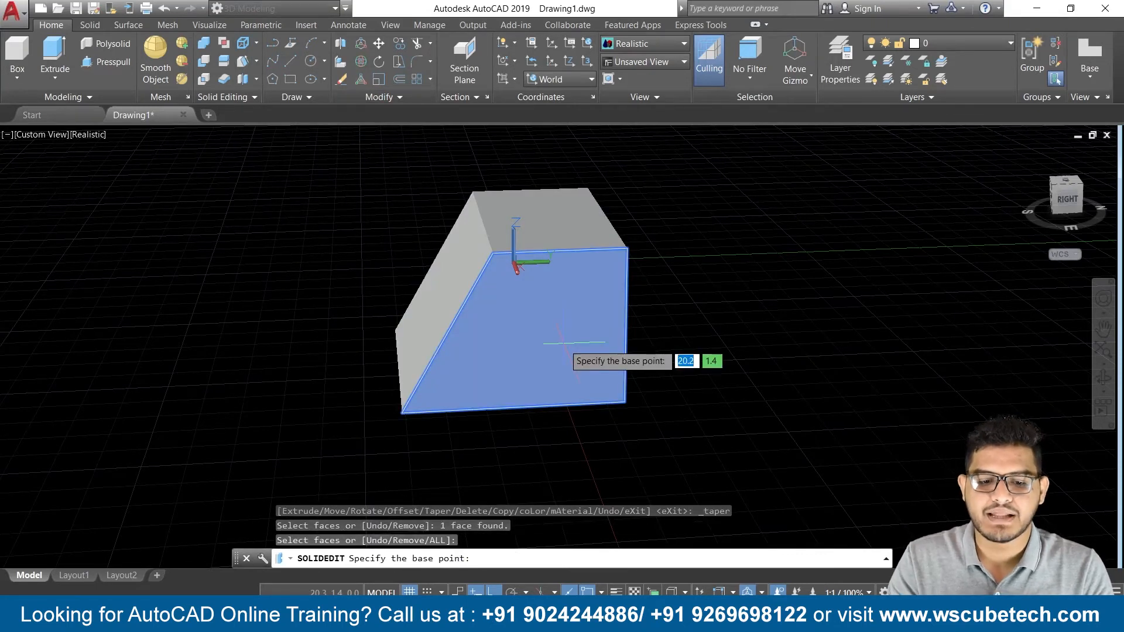
{"action": "left_click", "coordinate": [624, 402]}
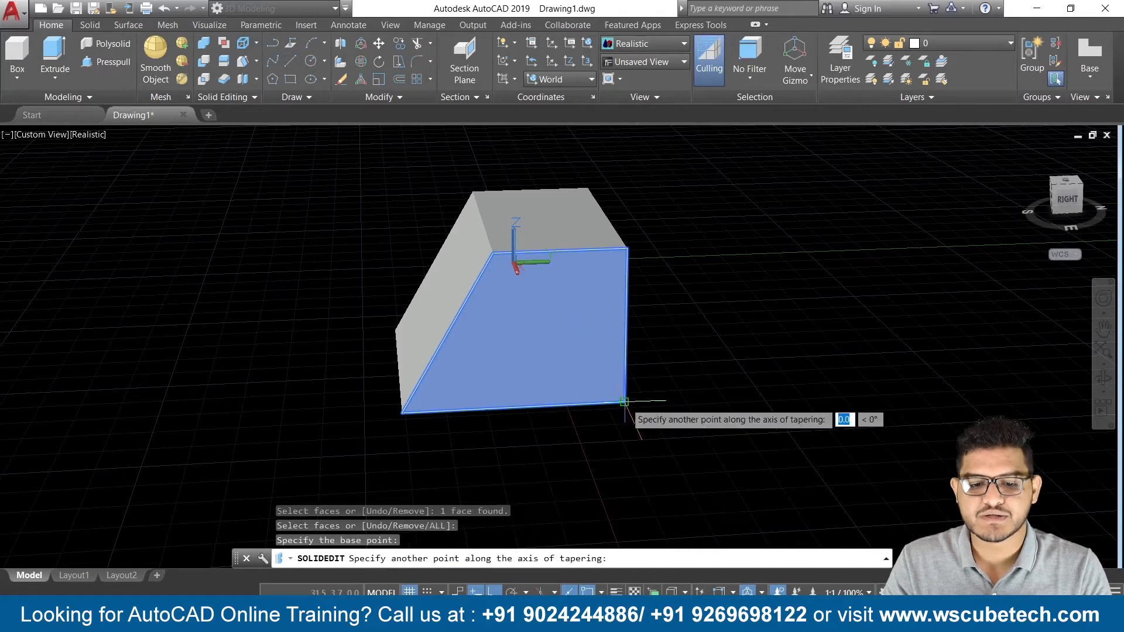
{"action": "left_click", "coordinate": [627, 249]}
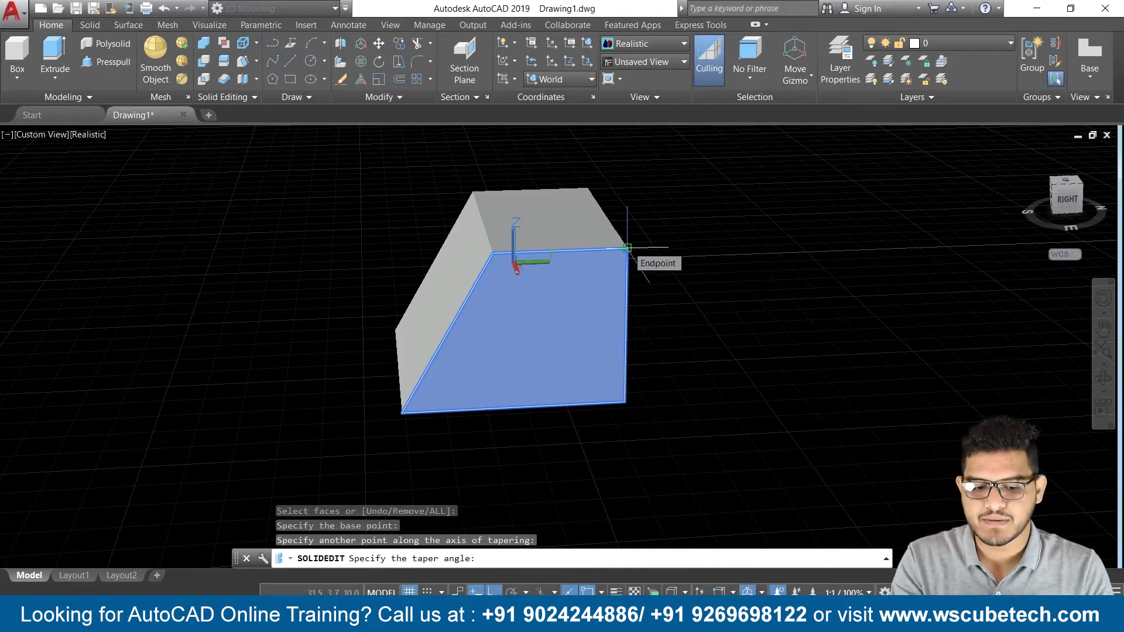
{"action": "type", "text": "3"}
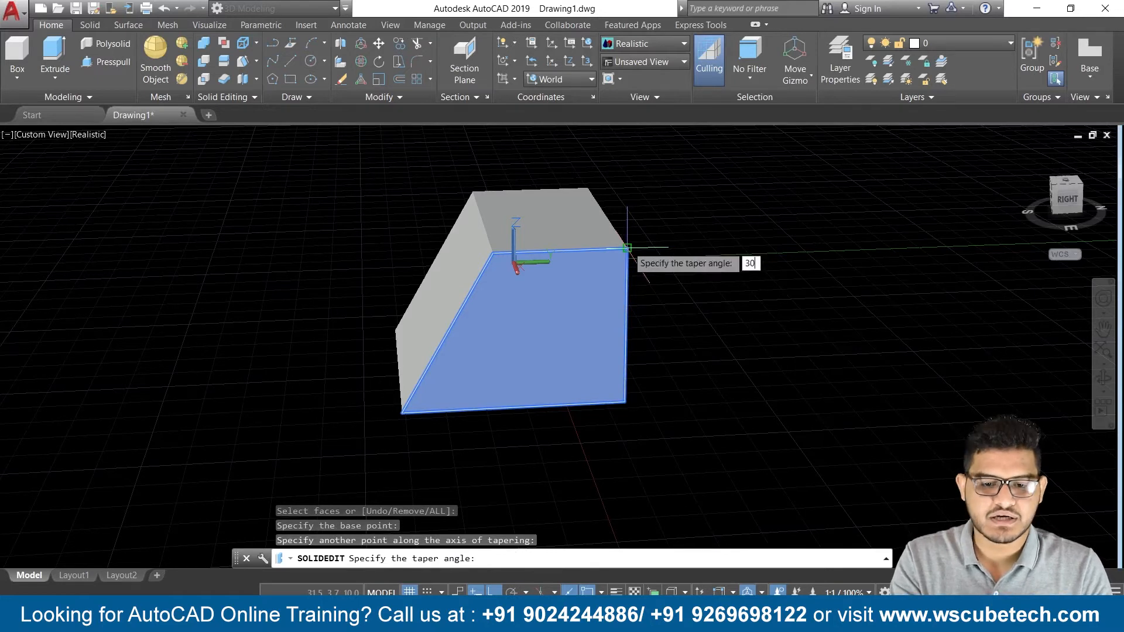
{"action": "type", "text": "0"}
{"action": "key", "text": "Return"}
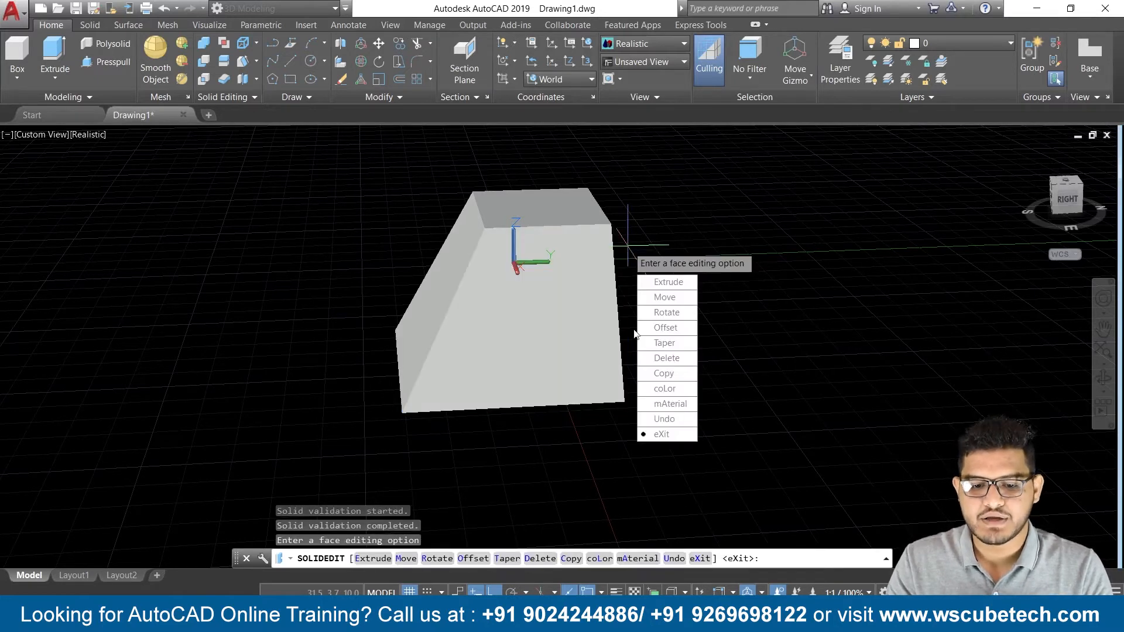
{"action": "key", "text": "Return"}
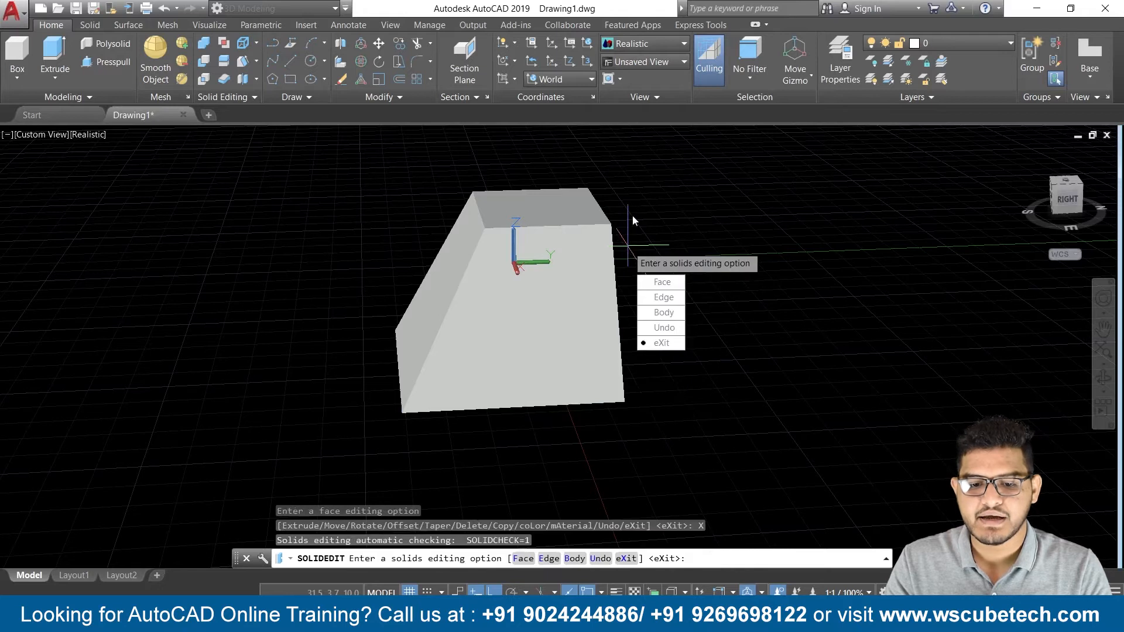
{"action": "left_click", "coordinate": [660, 343]}
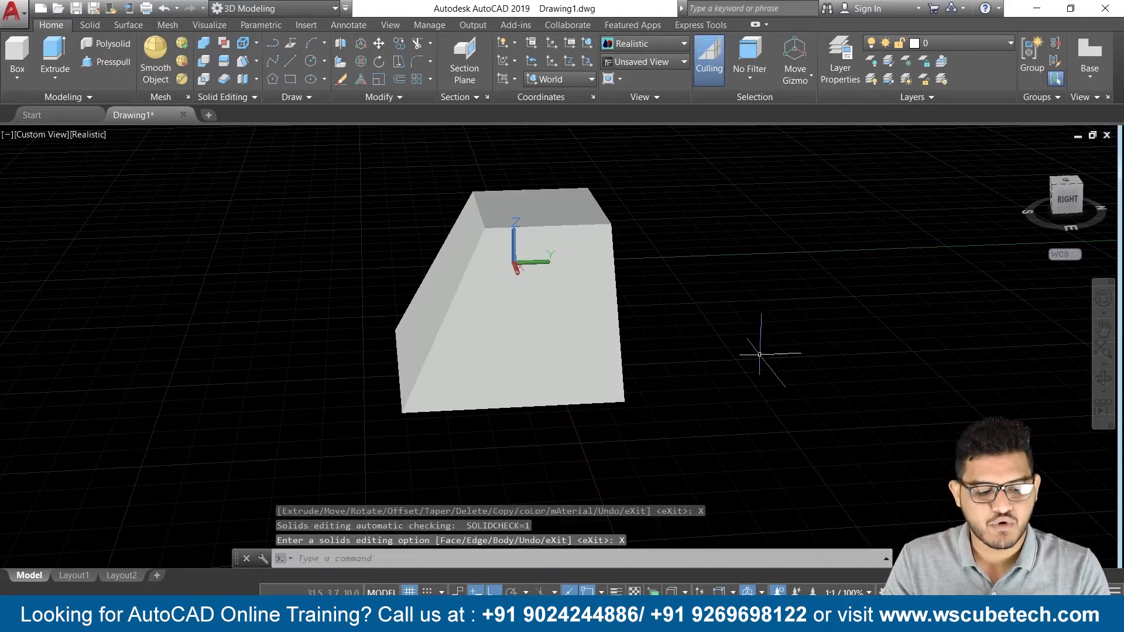
{"action": "middle_click_drag", "start_coordinate": [659, 343], "coordinate": [525, 321], "text": "shift"}
- Switch to the PowerPoint slide show, display the Face Move slide, and return to AutoCAD
{"action": "key", "text": "alt+Tab"}
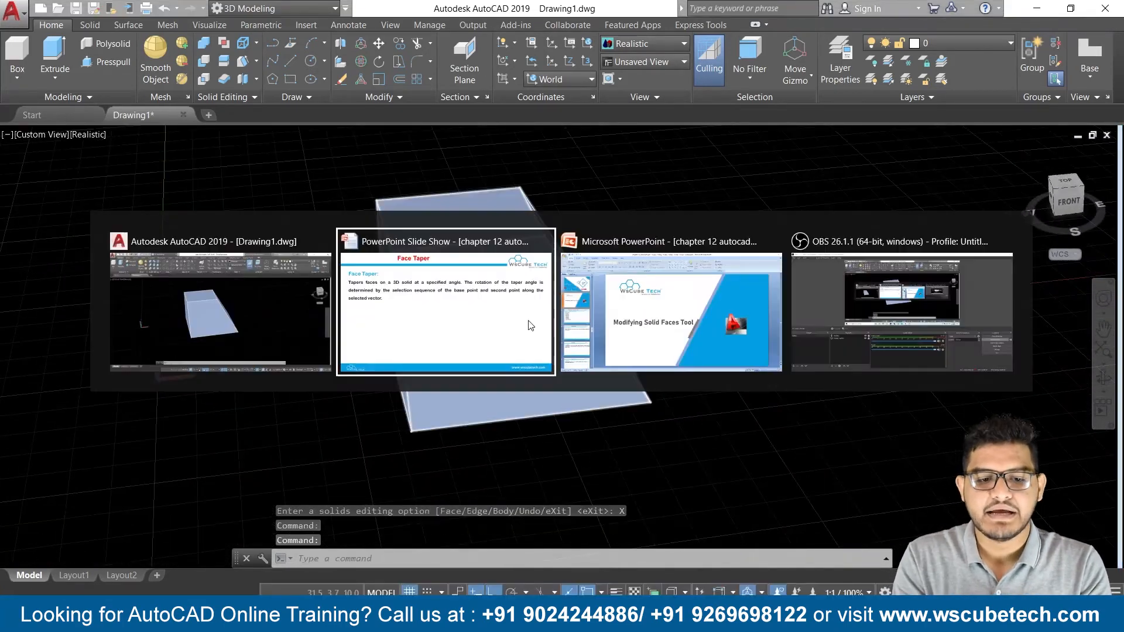
{"action": "key", "text": "Right"}
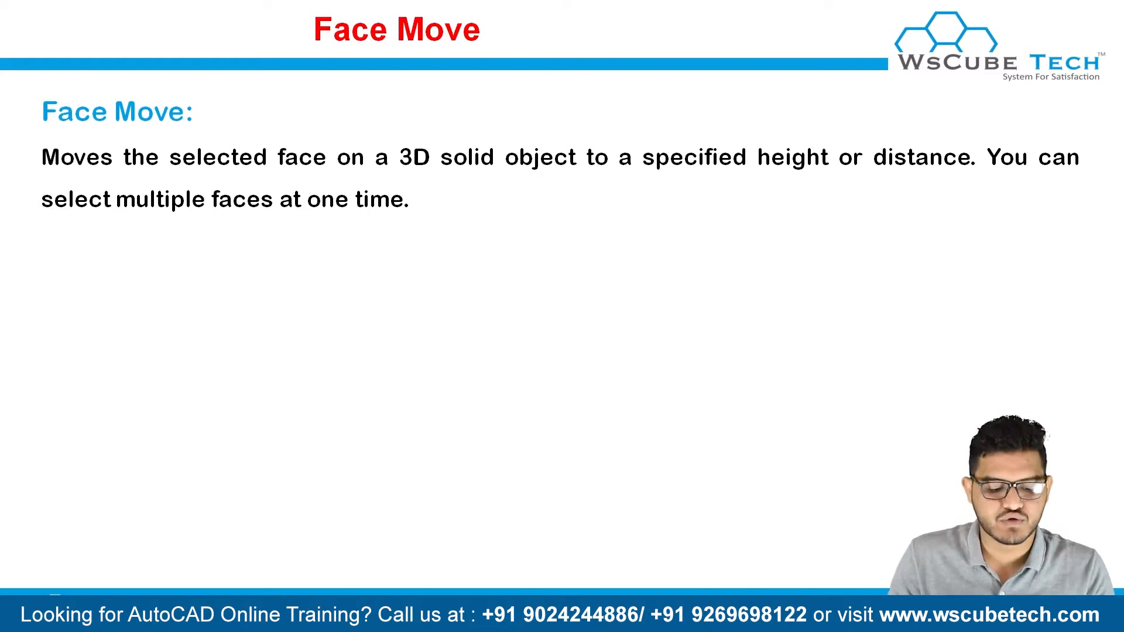
{"action": "key", "text": "alt+Tab"}
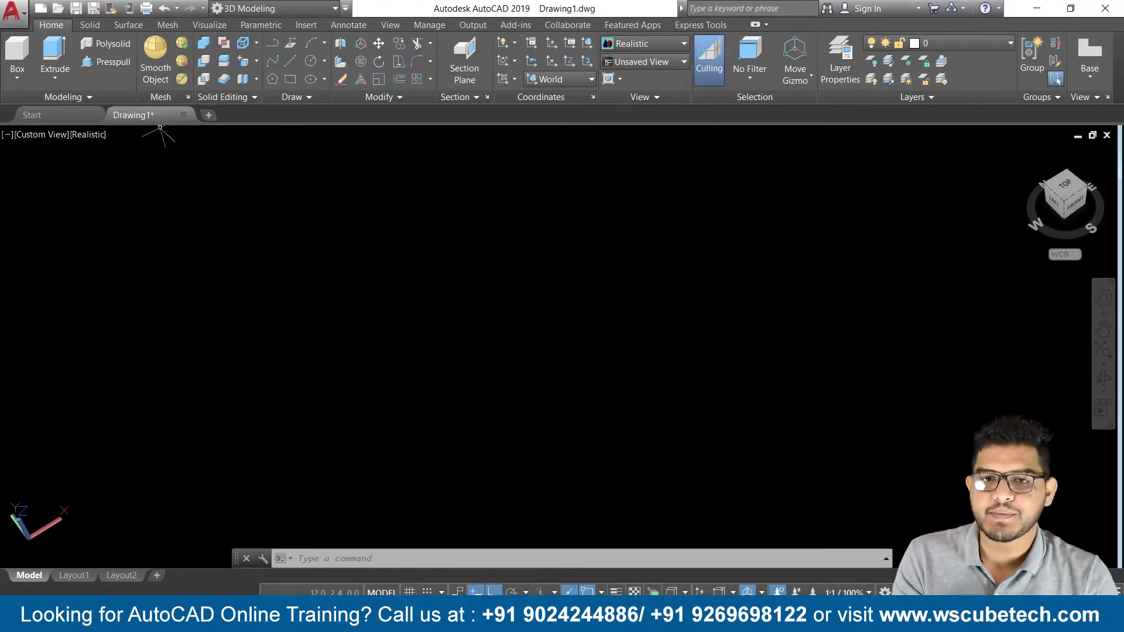
- Draw a freehand box about 3.8 units high, and erase it from the drawing
{"action": "left_click", "coordinate": [16, 60]}
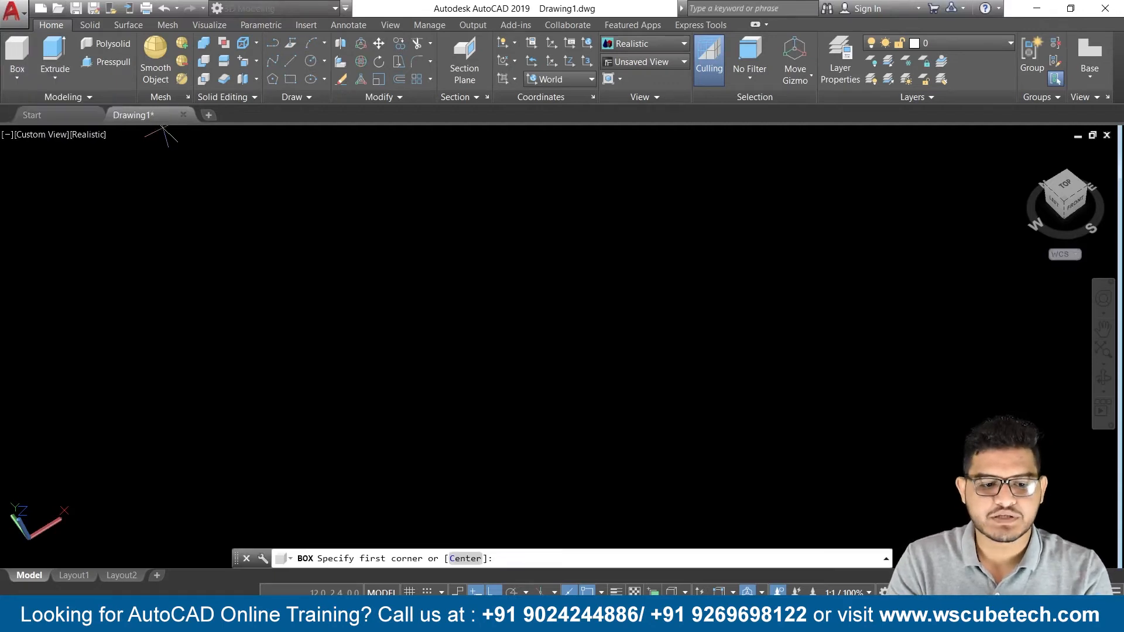
{"action": "left_click", "coordinate": [291, 306]}
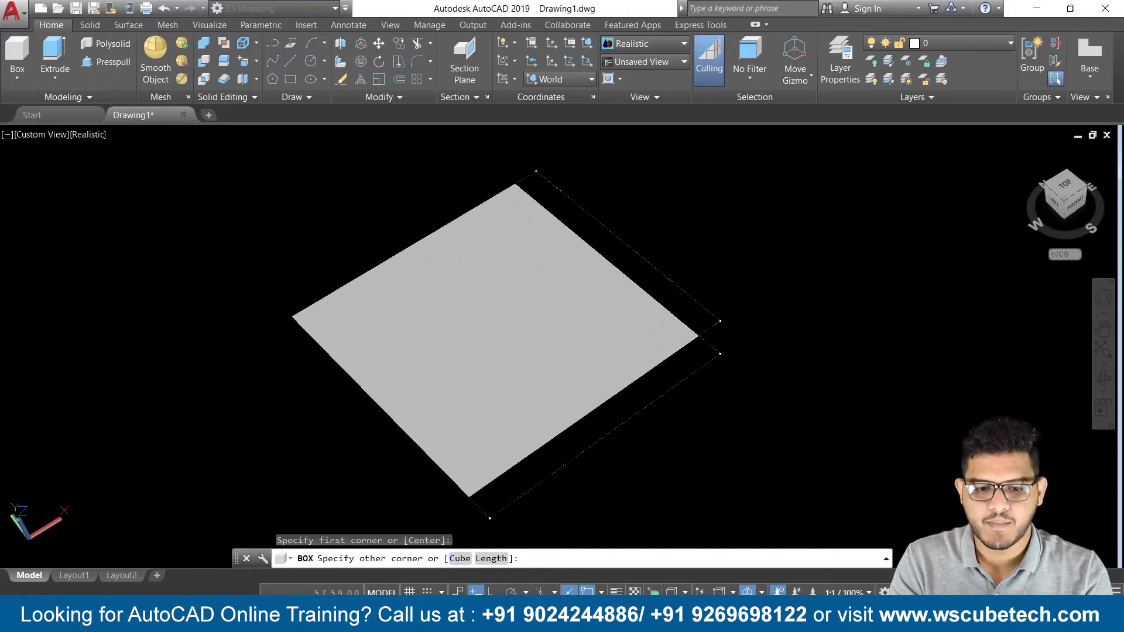
{"action": "left_click", "coordinate": [699, 337]}
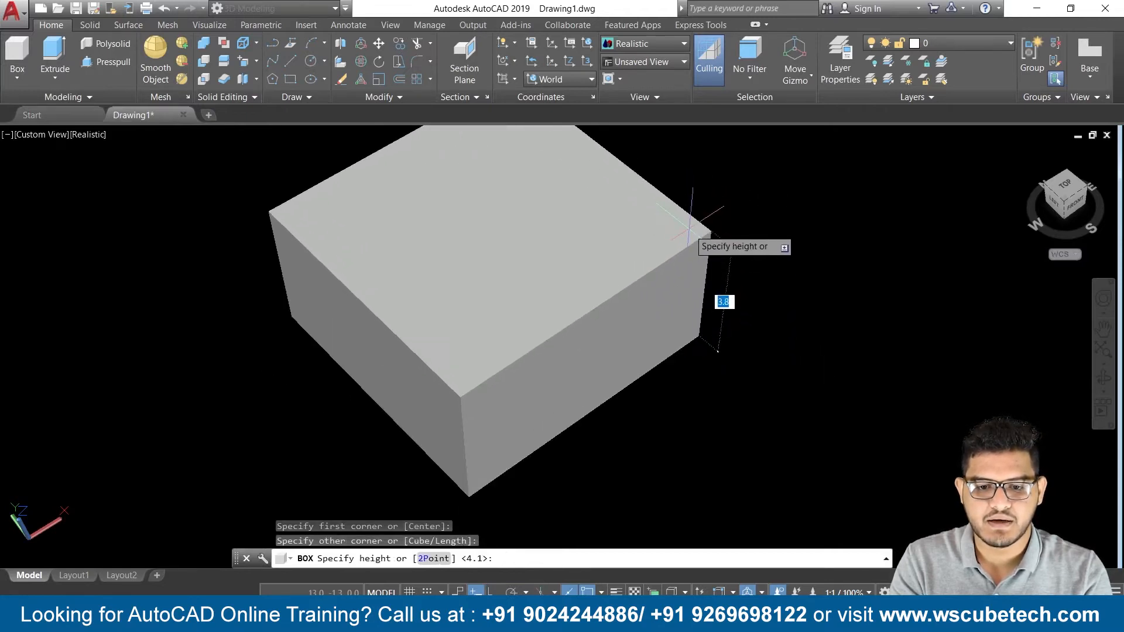
{"action": "left_click", "coordinate": [710, 218]}
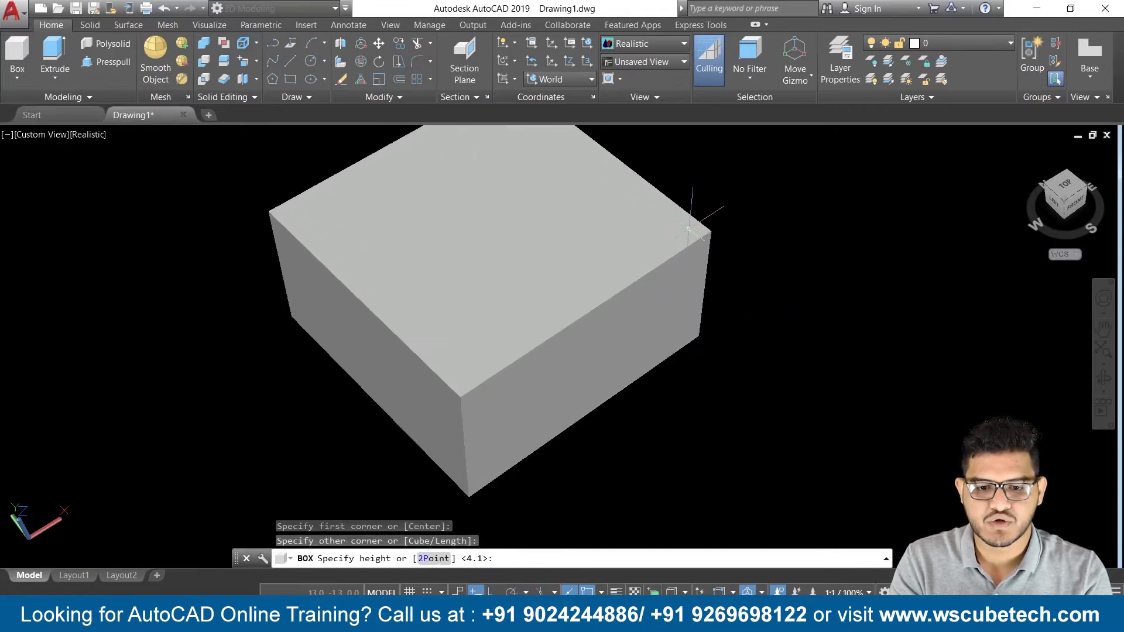
{"action": "left_click", "coordinate": [1026, 155]}
{"action": "middle_click_drag", "start_coordinate": [933, 256], "coordinate": [852, 282]}
{"action": "scroll", "coordinate": [852, 282], "scroll_direction": "down", "scroll_amount": 3}
{"action": "scroll", "coordinate": [826, 274], "scroll_direction": "up", "scroll_amount": 2}
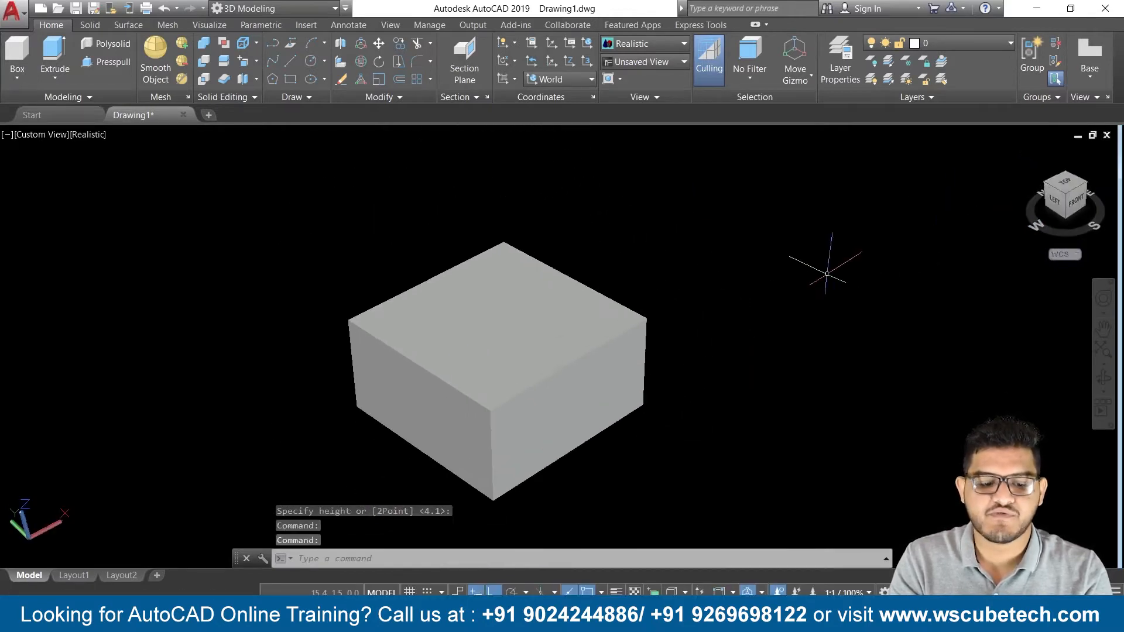
{"action": "key", "text": "ctrl+a"}
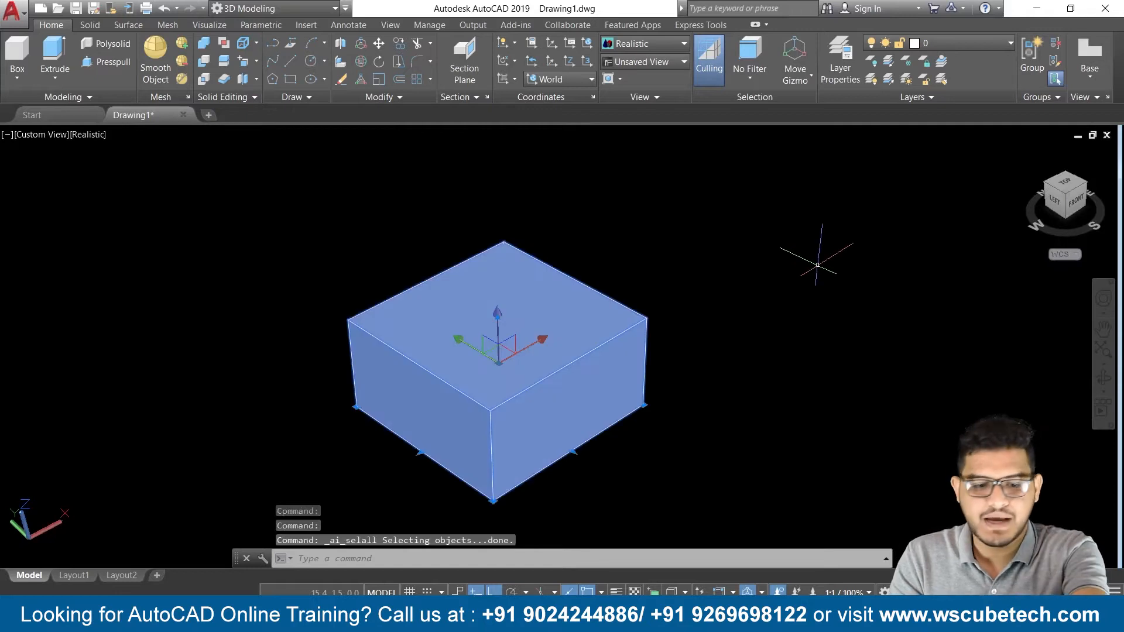
{"action": "key", "text": "Delete"}
- Draw a wide, shallow box freehand across the middle of the drawing area
{"action": "left_click", "coordinate": [17, 53]}
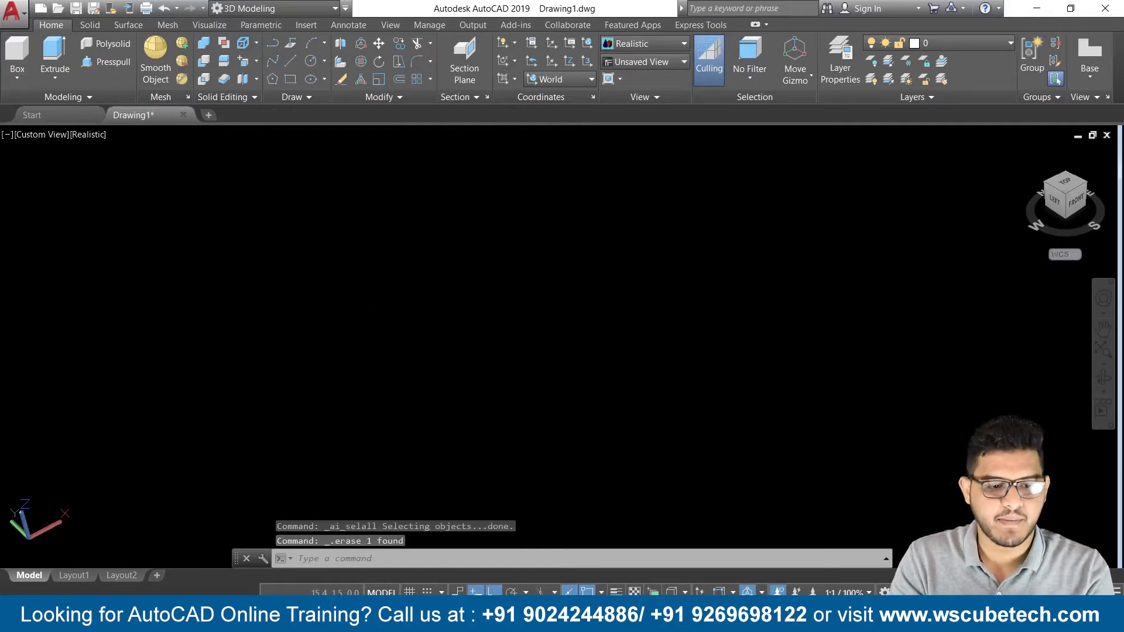
{"action": "left_click", "coordinate": [271, 356]}
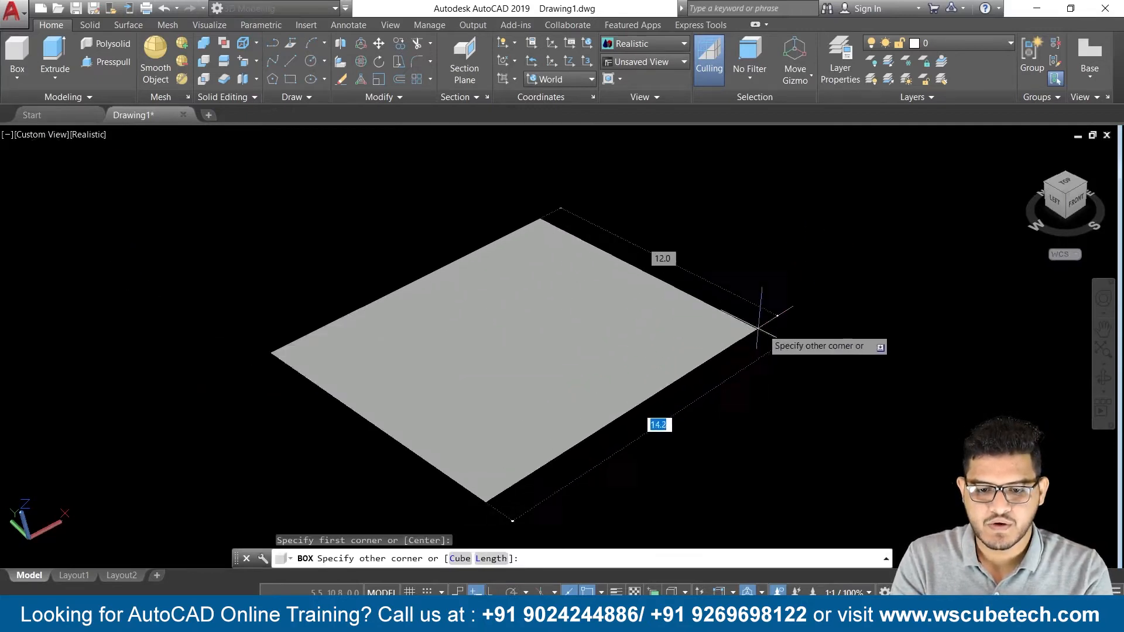
{"action": "left_click", "coordinate": [830, 315]}
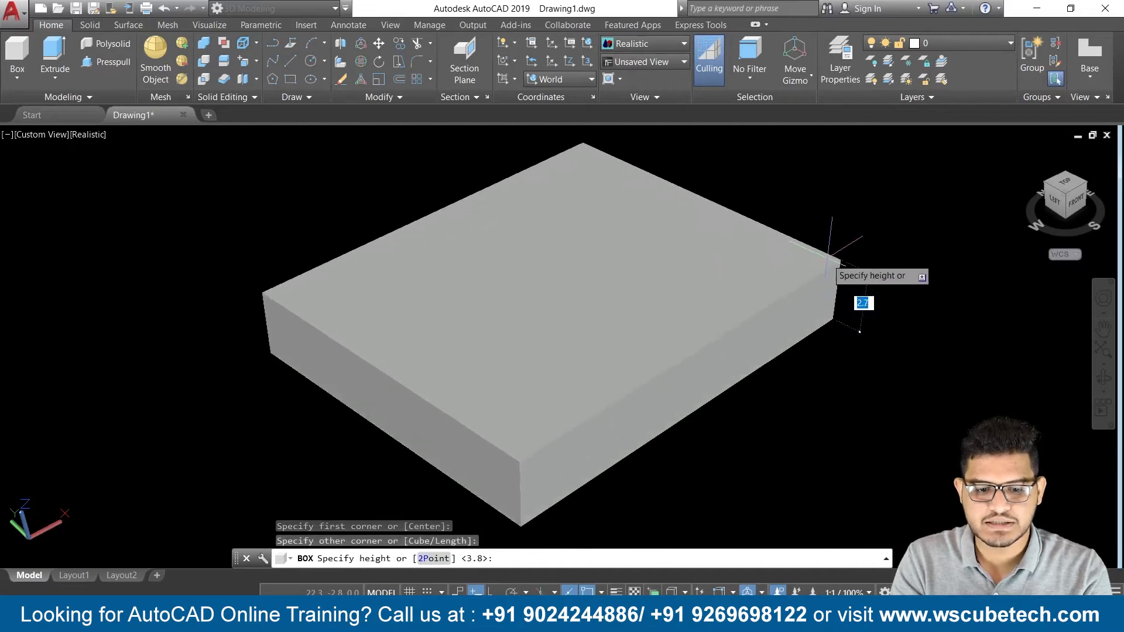
{"action": "left_click", "coordinate": [873, 375]}
{"action": "middle_click_drag", "start_coordinate": [878, 410], "coordinate": [853, 427]}
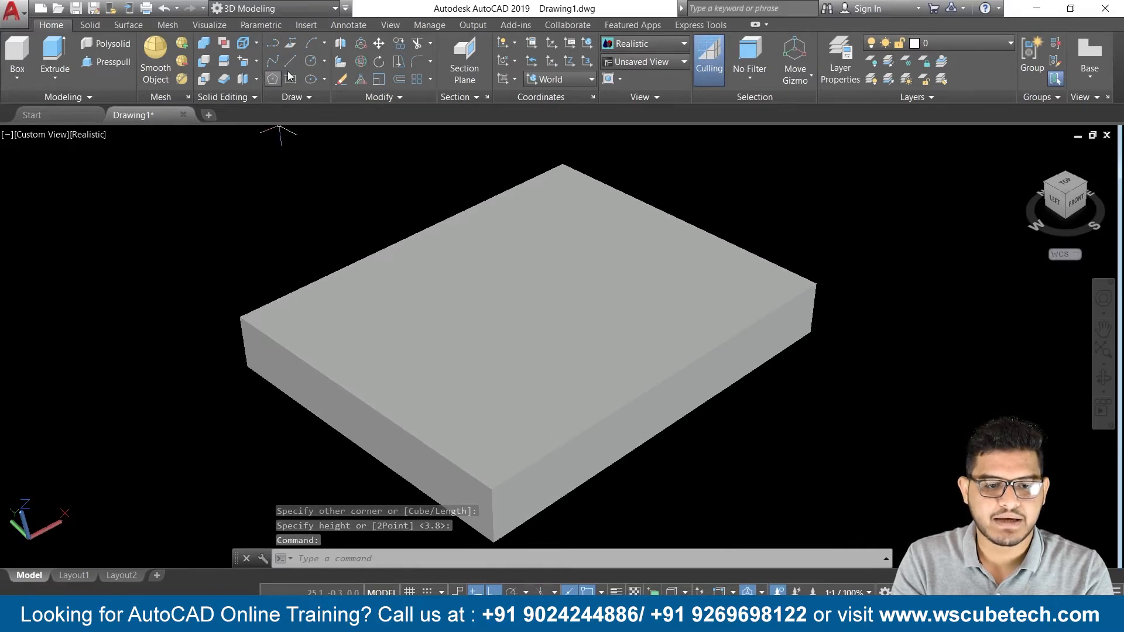
- Try to draw a circle on the box's top face, abandon it, and erase the box
{"action": "left_click", "coordinate": [311, 61]}
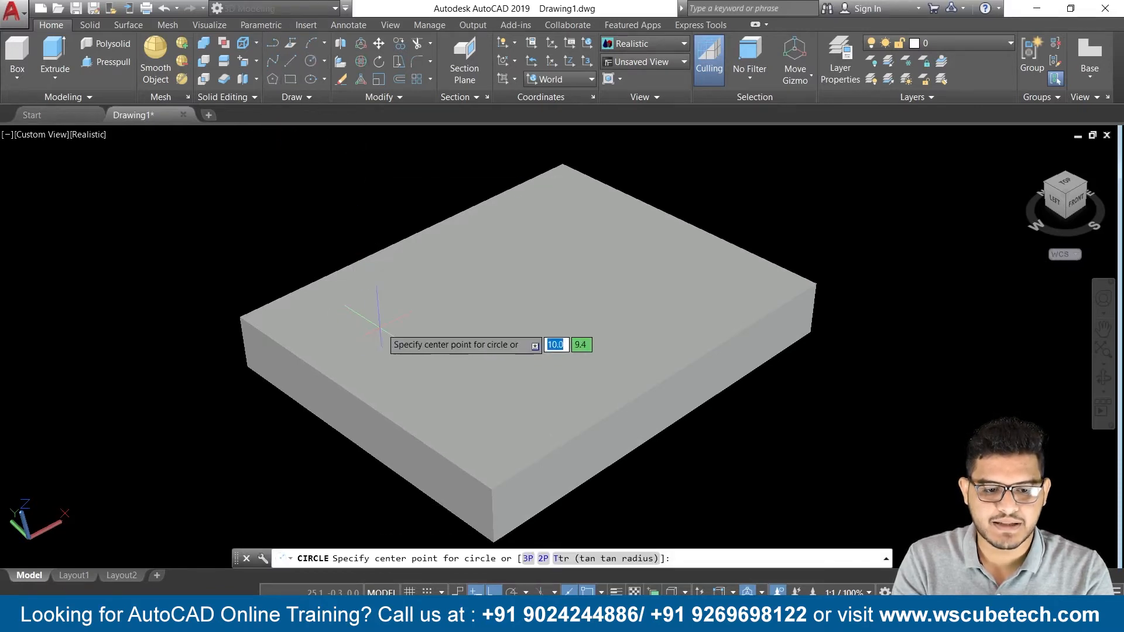
{"action": "left_click", "coordinate": [375, 306]}
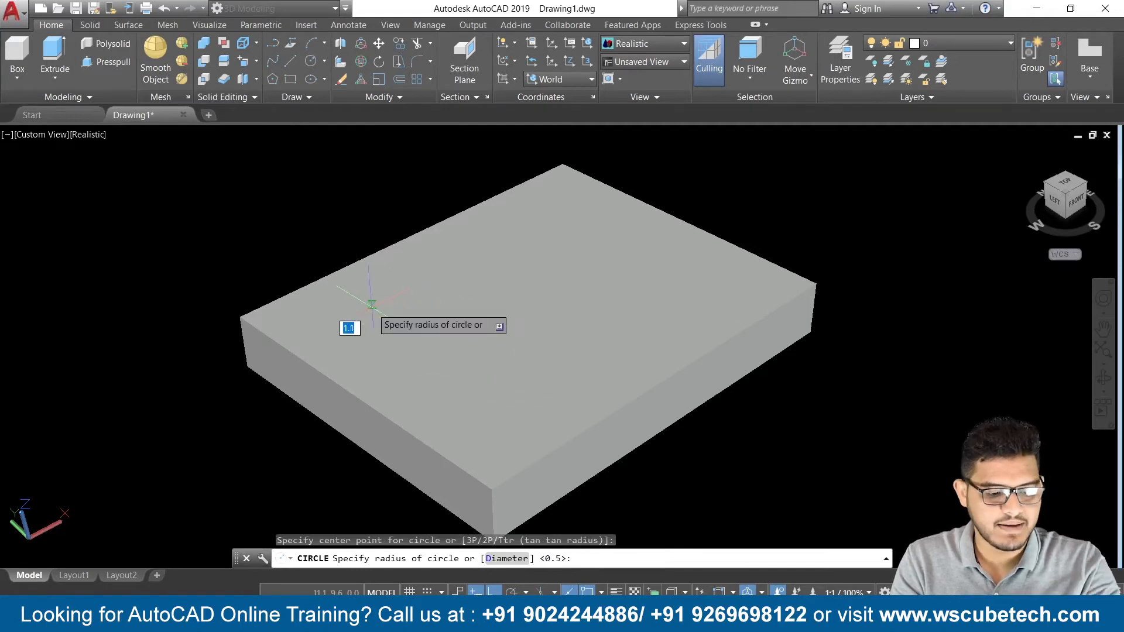
{"action": "key", "text": "Escape"}
{"action": "key", "text": "Escape"}
{"action": "key", "text": "ctrl+a"}
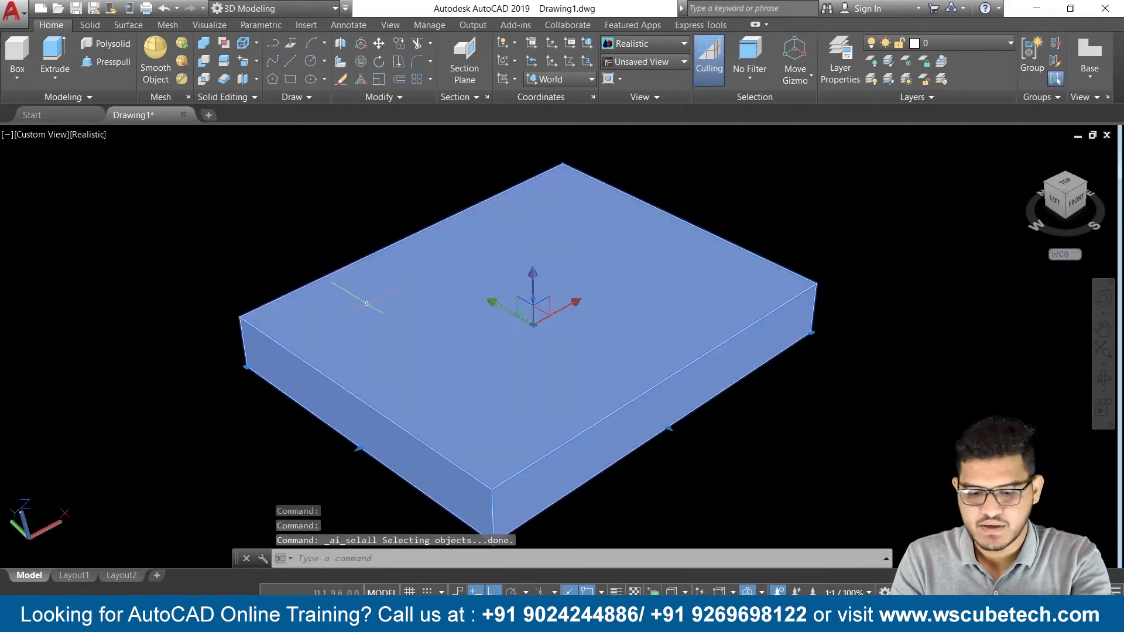
{"action": "key", "text": "Delete"}
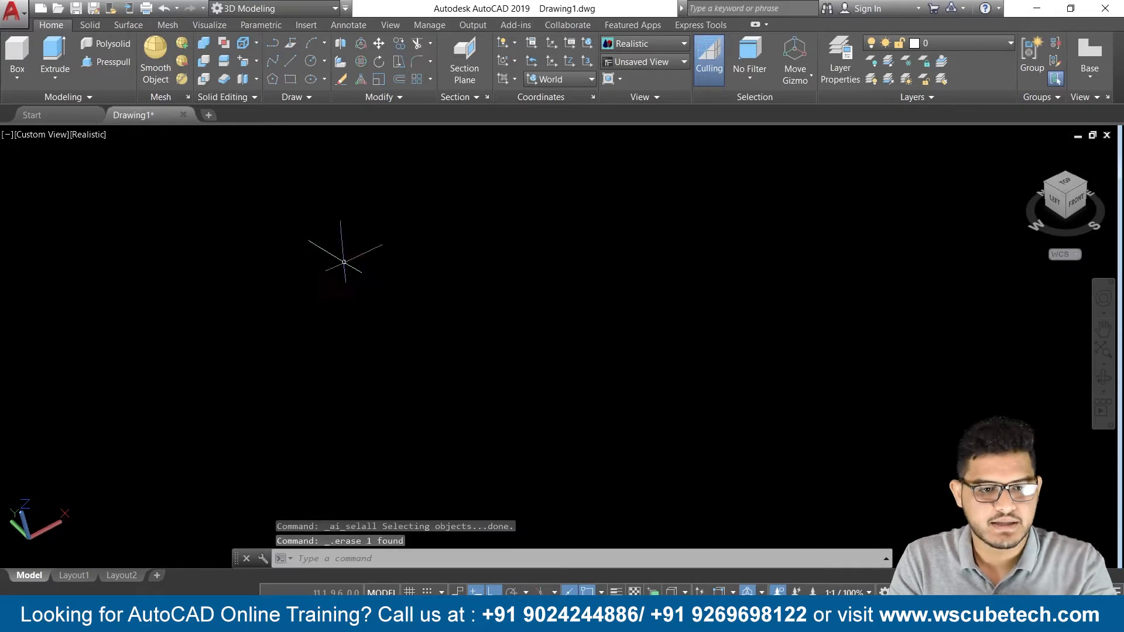
- Draw a large freehand rectangle from two opposite corners as the base outline
{"action": "left_click", "coordinate": [309, 60]}
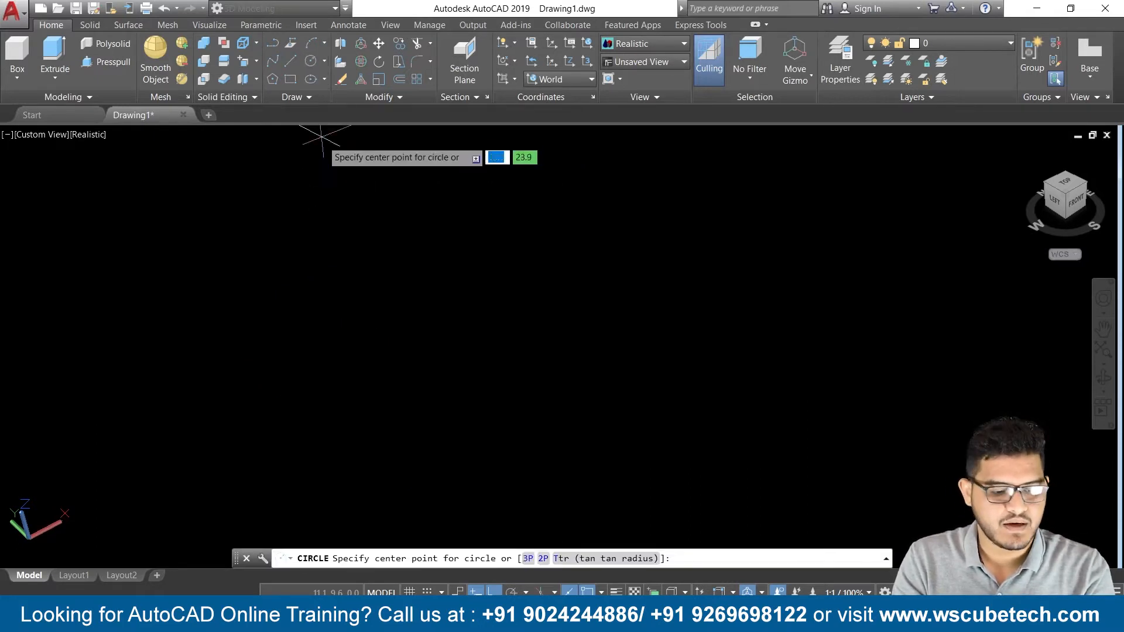
{"action": "key", "text": "Escape"}
{"action": "left_click", "coordinate": [291, 83]}
{"action": "left_click", "coordinate": [338, 320]}
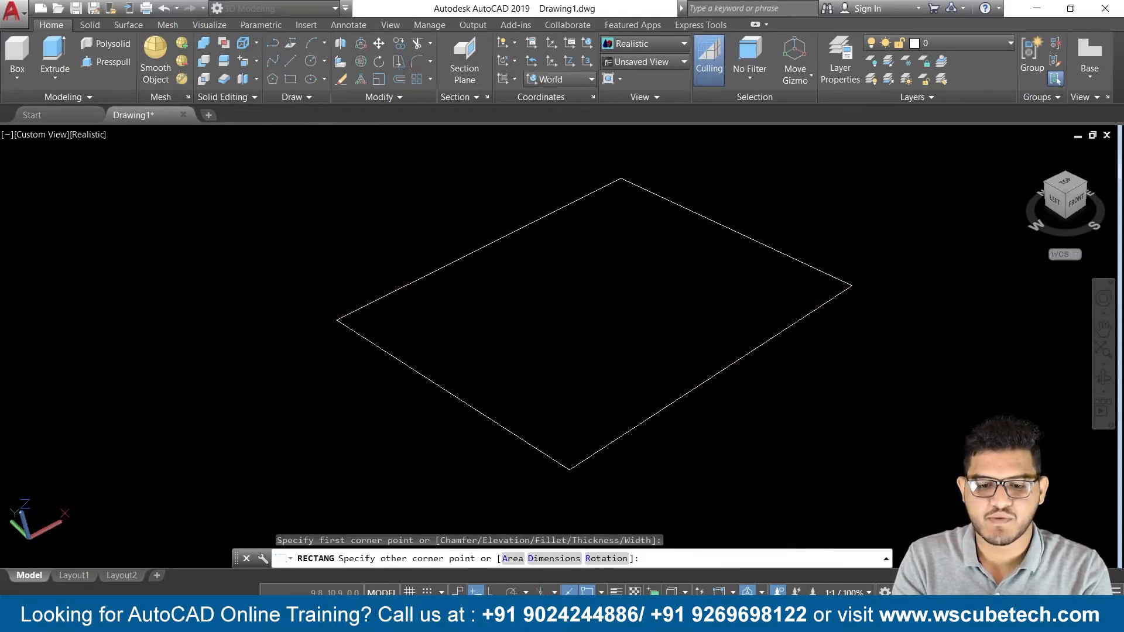
{"action": "left_click", "coordinate": [852, 286]}
{"action": "middle_click_drag", "start_coordinate": [418, 231], "coordinate": [350, 250]}
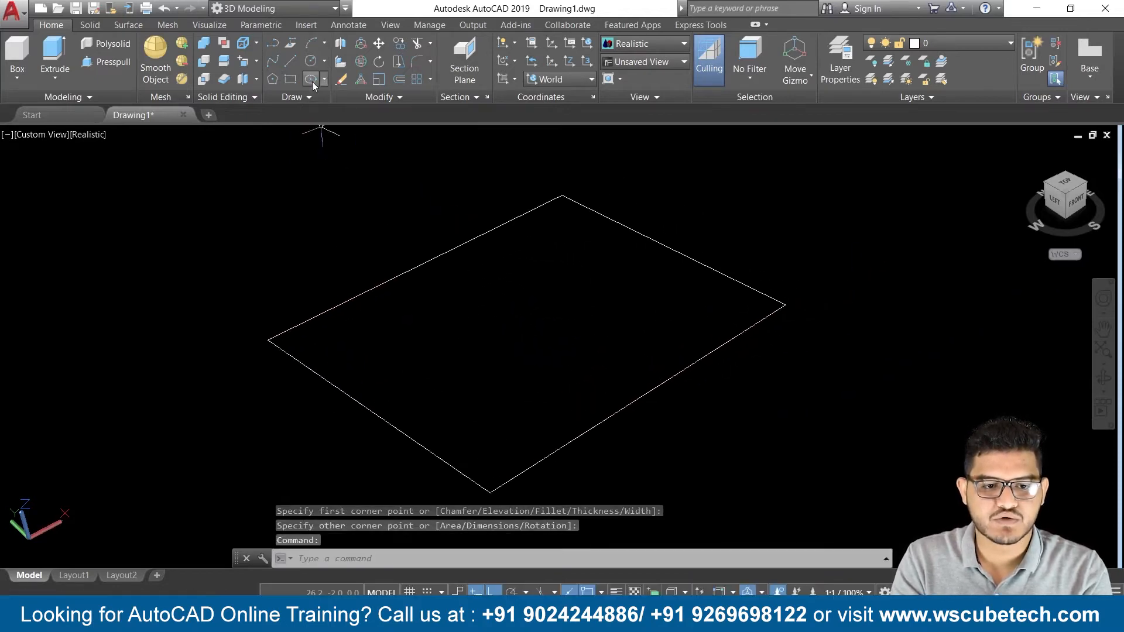
- Draw a circle with a radius of about 1.5 inside the rectangle, near its left corner
{"action": "left_click", "coordinate": [310, 65]}
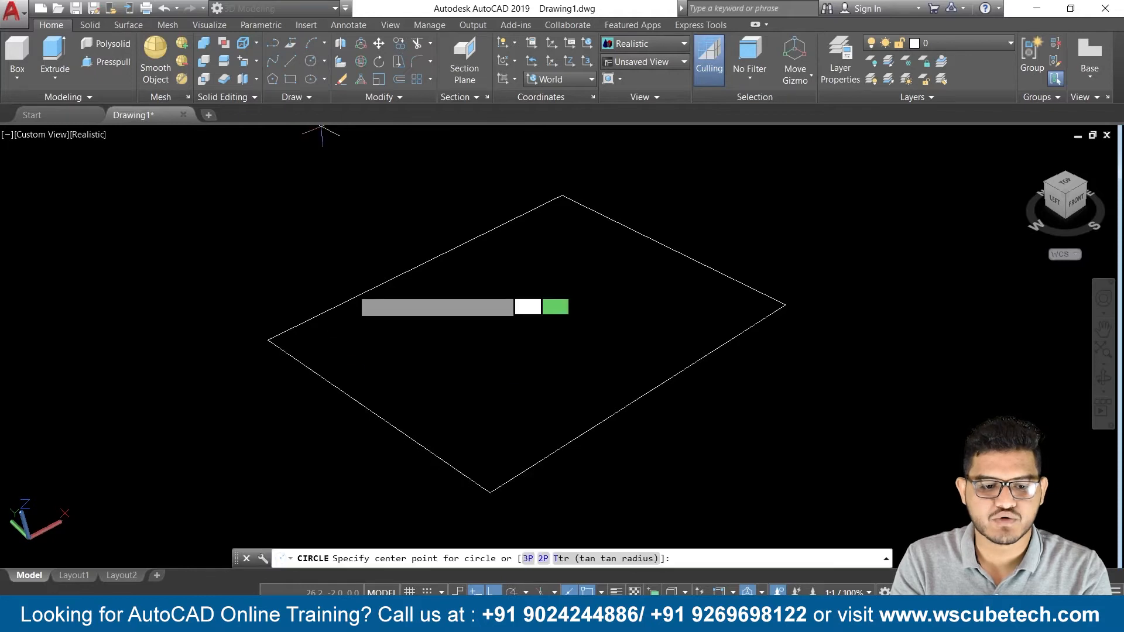
{"action": "left_click", "coordinate": [373, 342]}
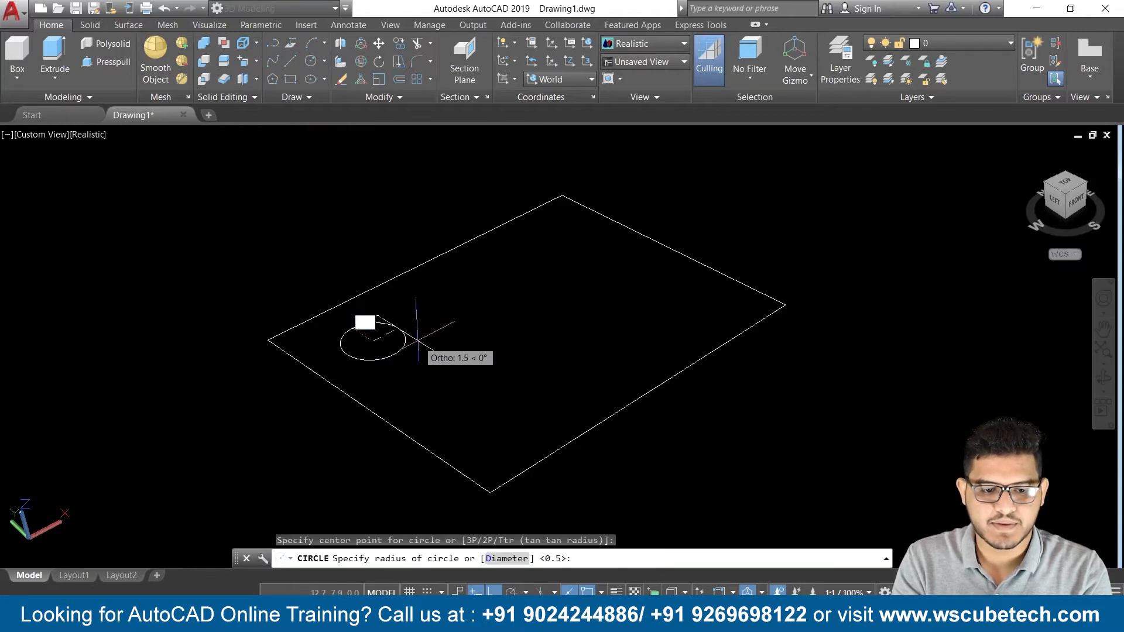
{"action": "left_click", "coordinate": [407, 332]}
- Draw a six-sided polygon inscribed in a circle inside the rectangle, between the small circle and the rectangle's far corner
{"action": "left_click", "coordinate": [272, 79]}
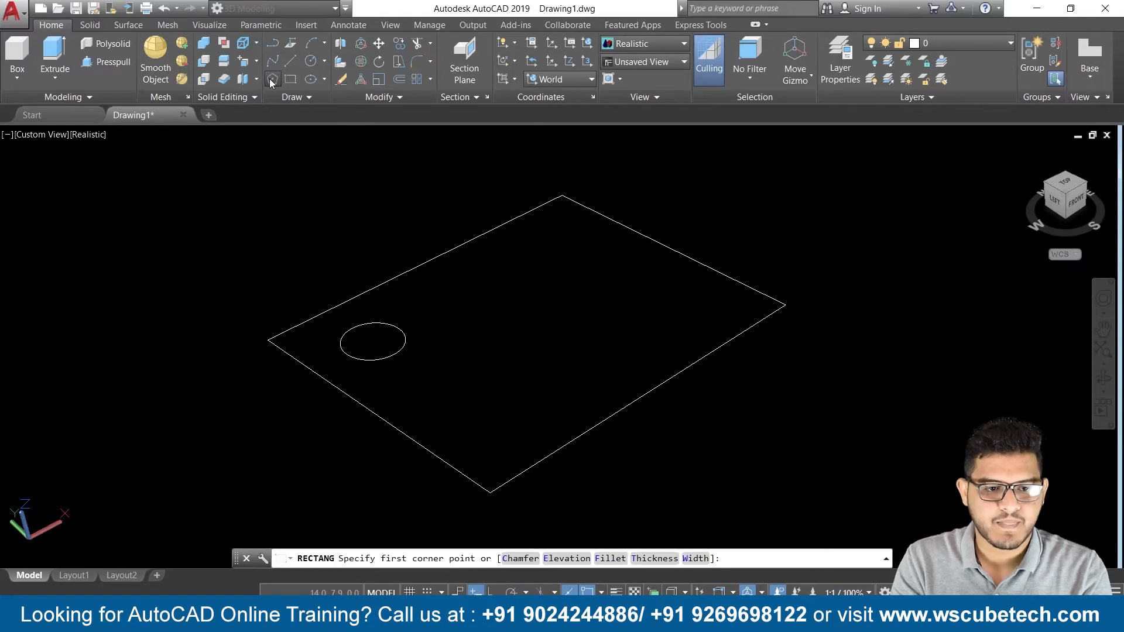
{"action": "left_click", "coordinate": [273, 79]}
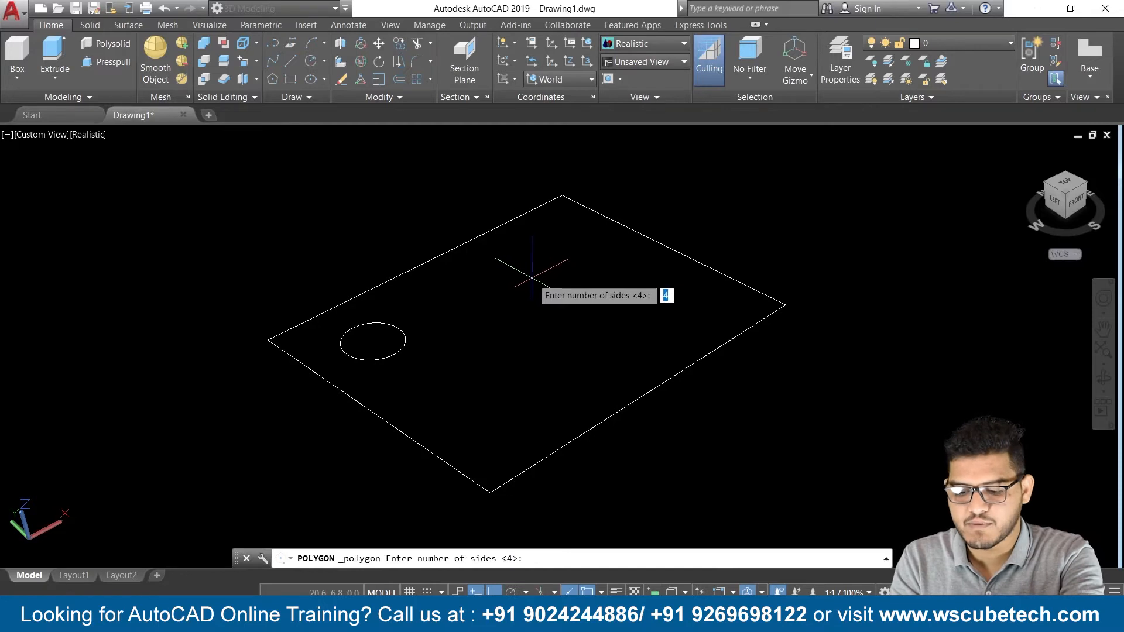
{"action": "type", "text": "6"}
{"action": "key", "text": "Return"}
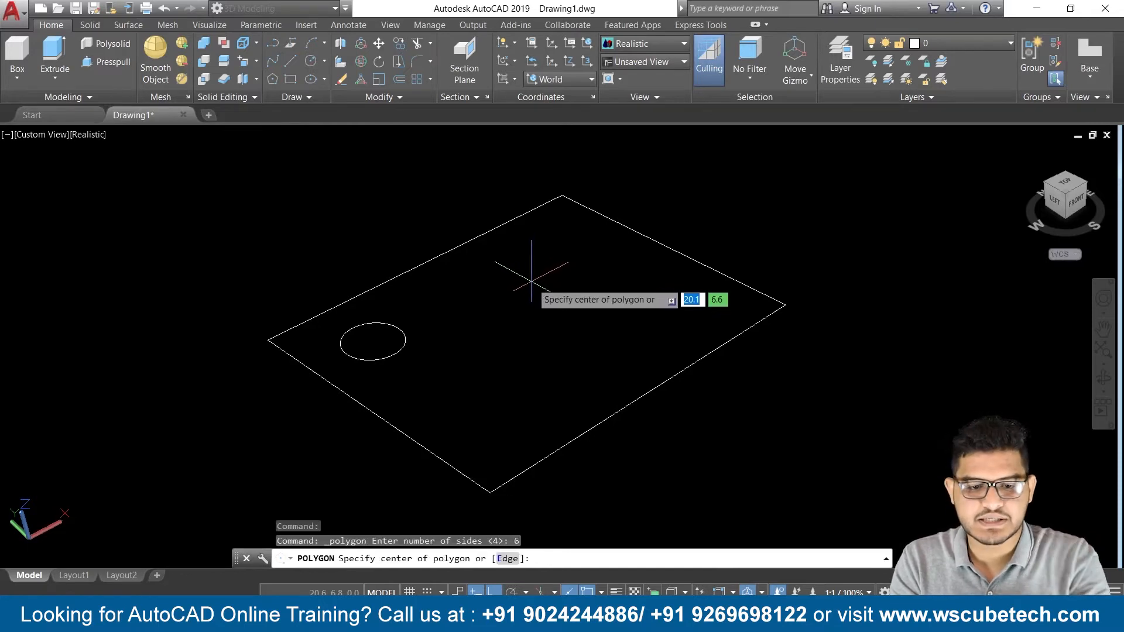
{"action": "left_click", "coordinate": [531, 282]}
{"action": "left_click", "coordinate": [582, 323]}
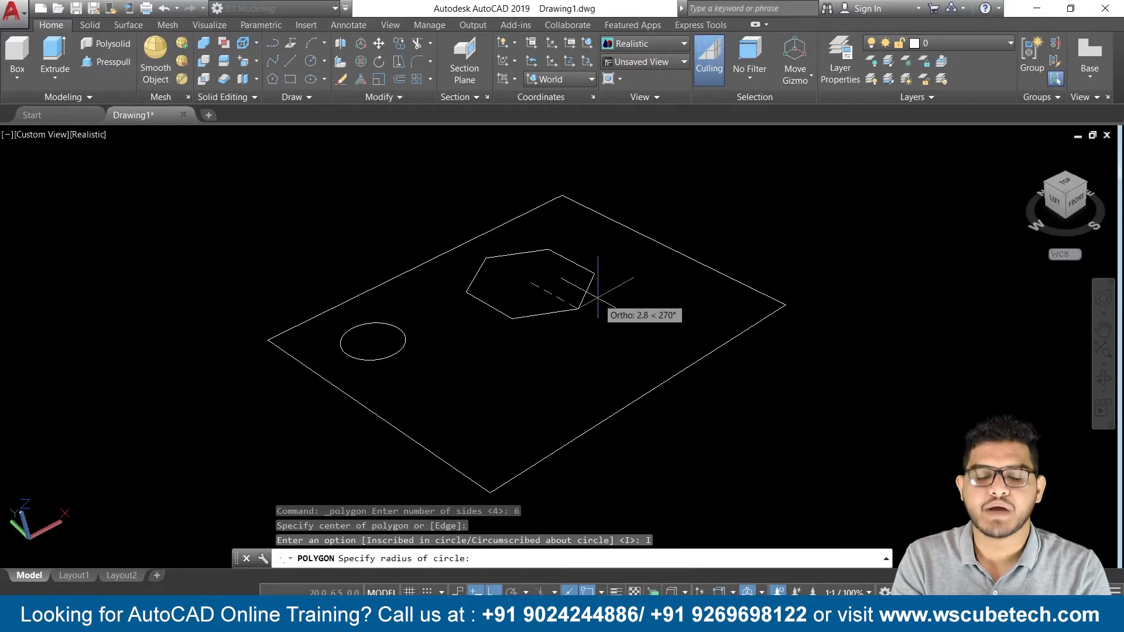
{"action": "left_click", "coordinate": [588, 270]}
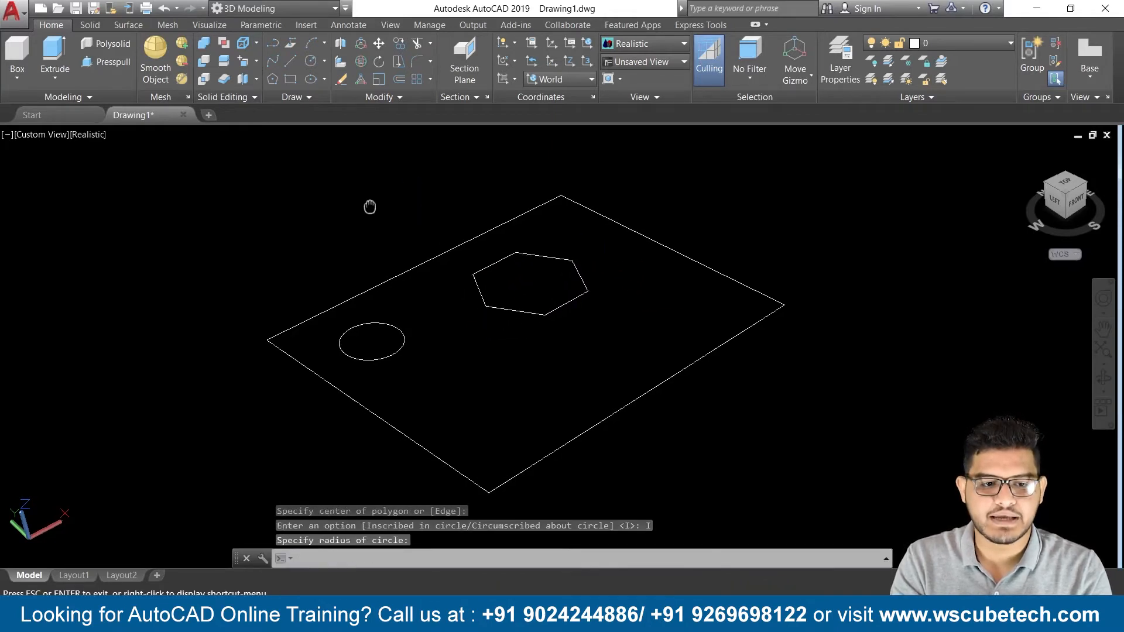
- Extrude the rectangle, circle and hexagon together into solids with a height of about 4.5
{"action": "middle_click_drag", "start_coordinate": [364, 204], "coordinate": [332, 202]}
{"action": "scroll", "coordinate": [331, 202], "scroll_direction": "down", "scroll_amount": 2}
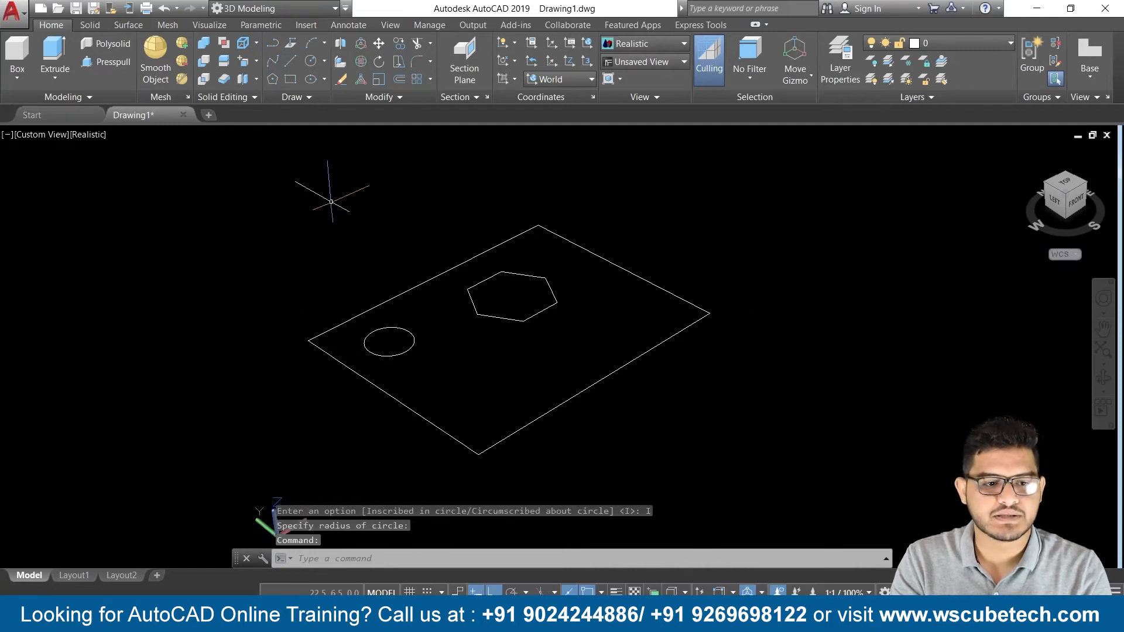
{"action": "left_click", "coordinate": [56, 57]}
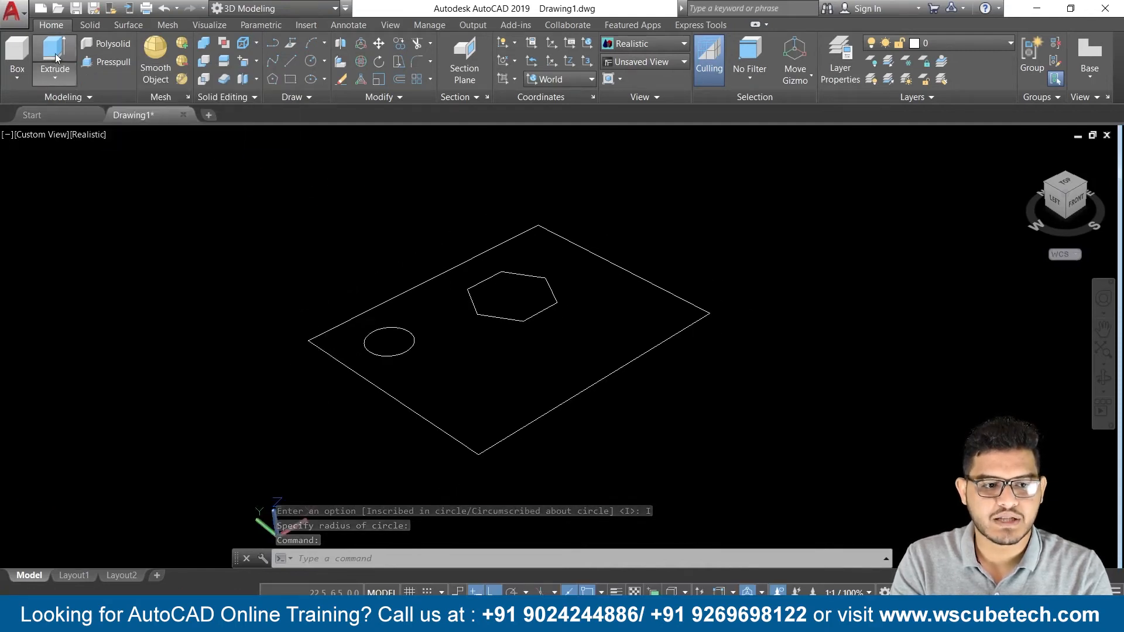
{"action": "left_click", "coordinate": [331, 355]}
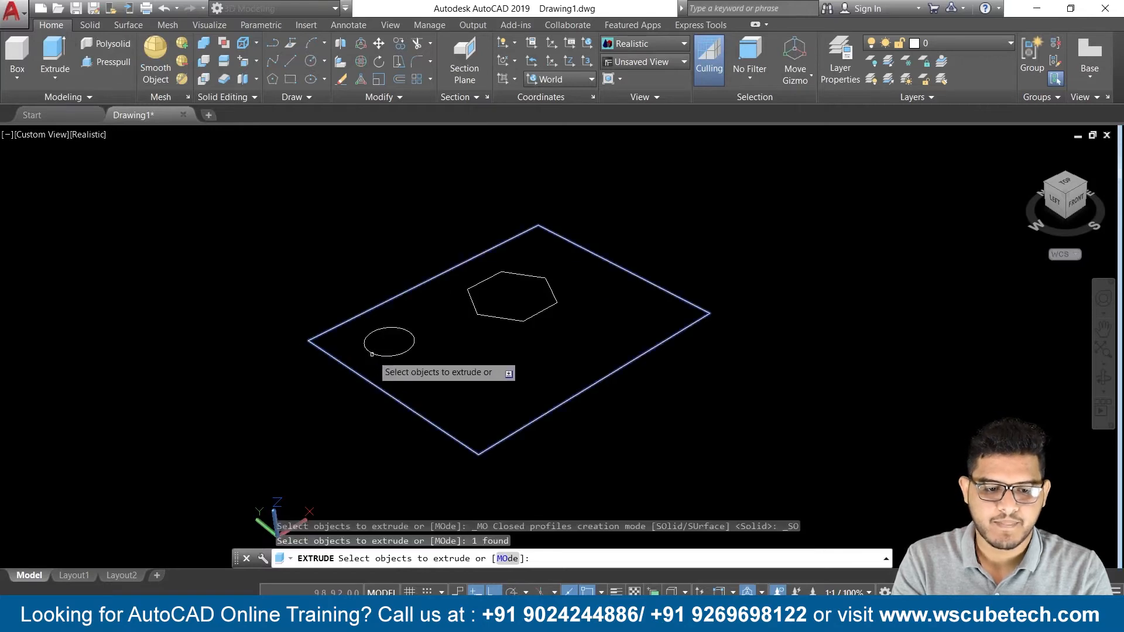
{"action": "left_click", "coordinate": [369, 354]}
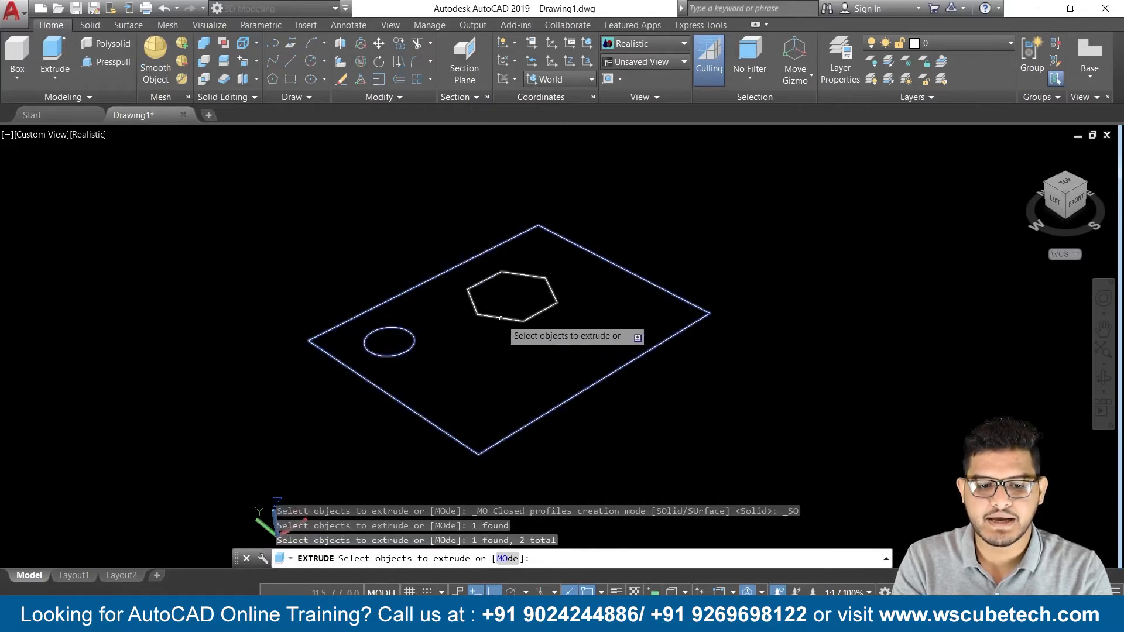
{"action": "left_click", "coordinate": [500, 320]}
{"action": "key", "text": "Return"}
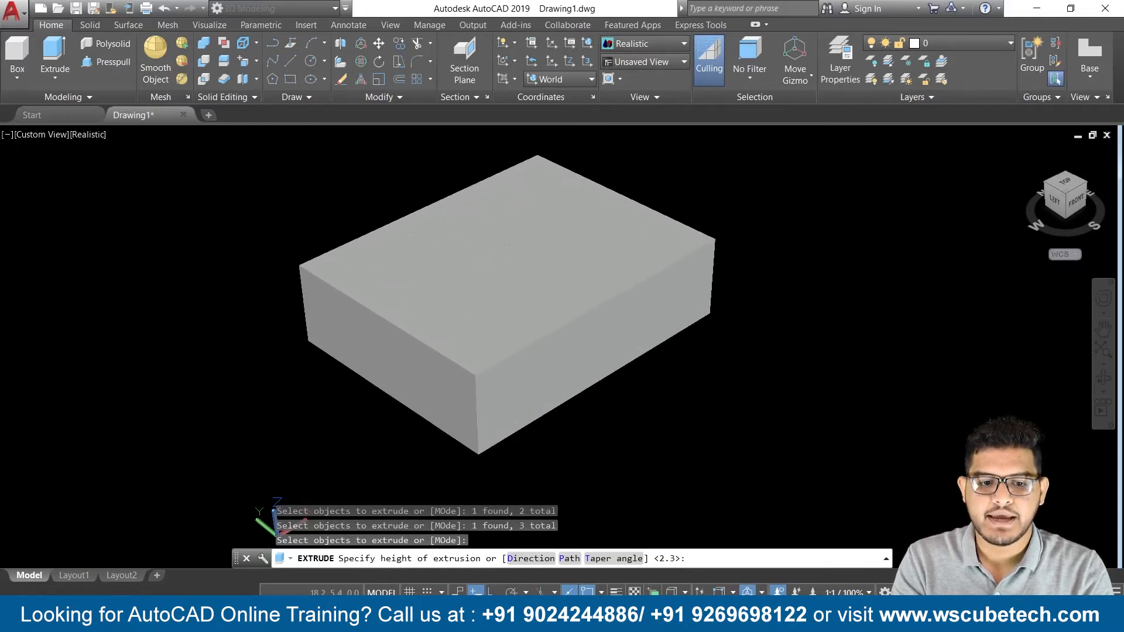
{"action": "left_click", "coordinate": [477, 279]}
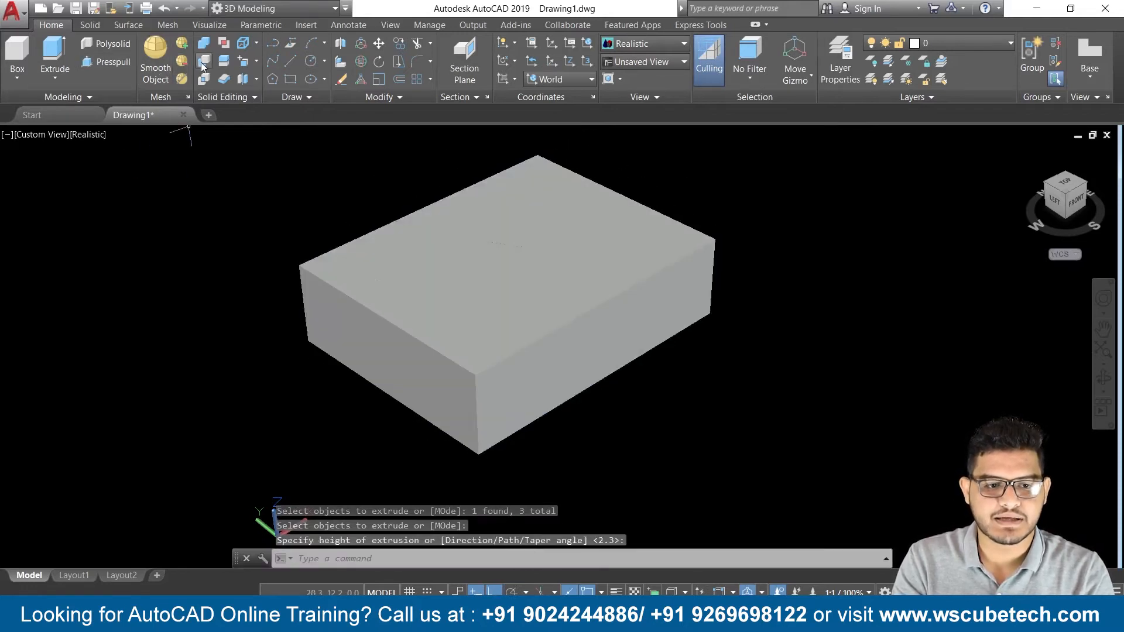
{"action": "left_click", "coordinate": [202, 63]}
{"action": "left_click", "coordinate": [468, 331]}
{"action": "key", "text": "Return"}
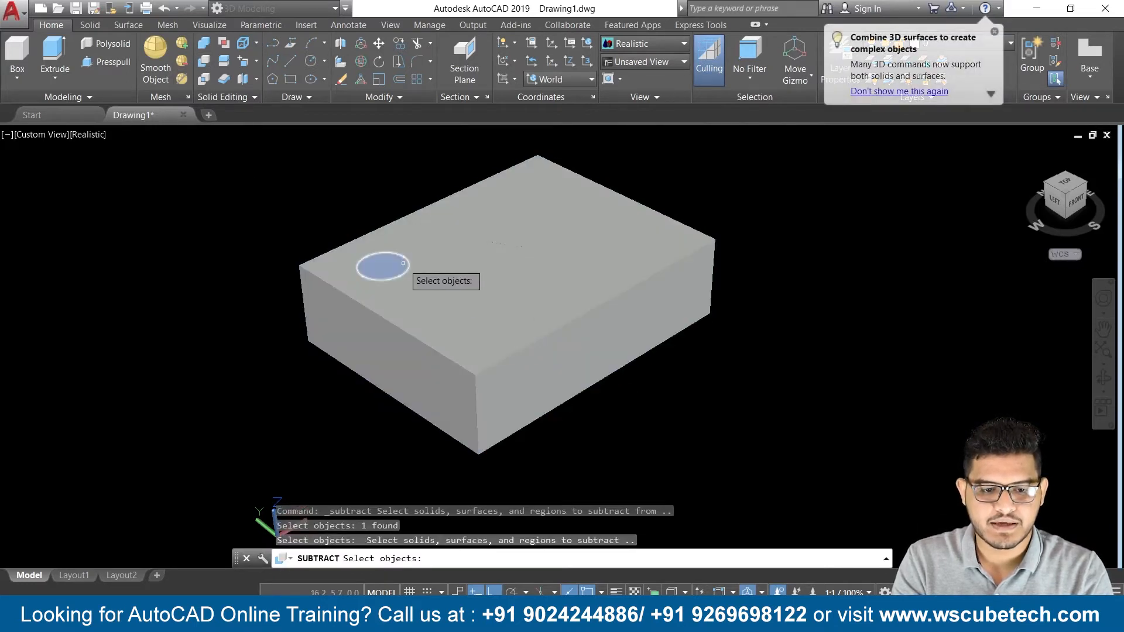
{"action": "left_click", "coordinate": [385, 262]}
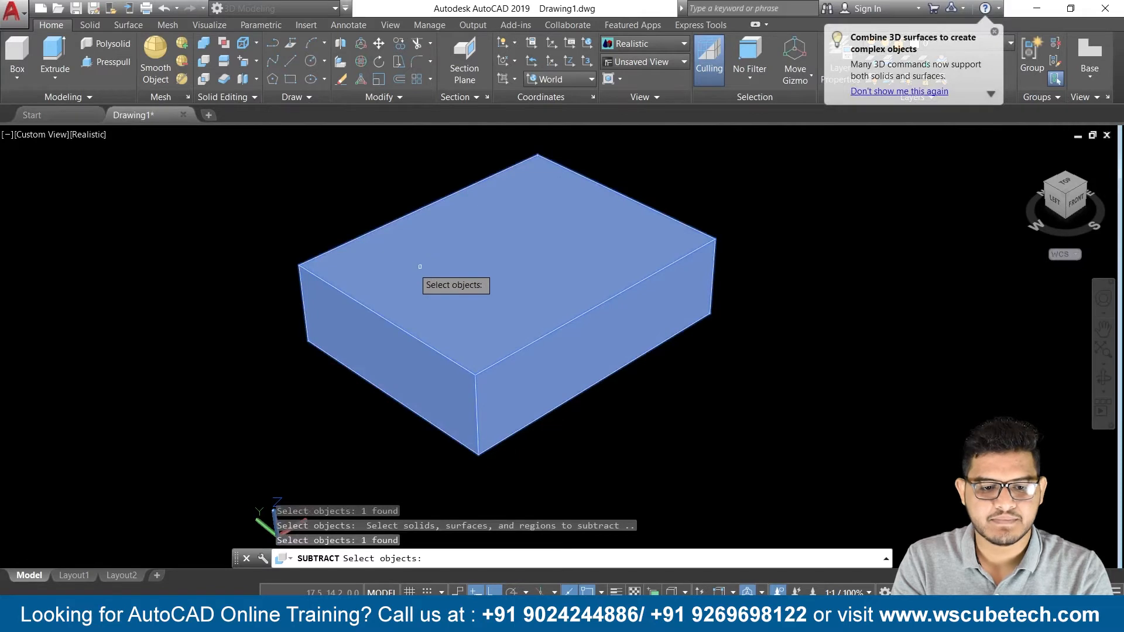
{"action": "key", "text": "Escape"}
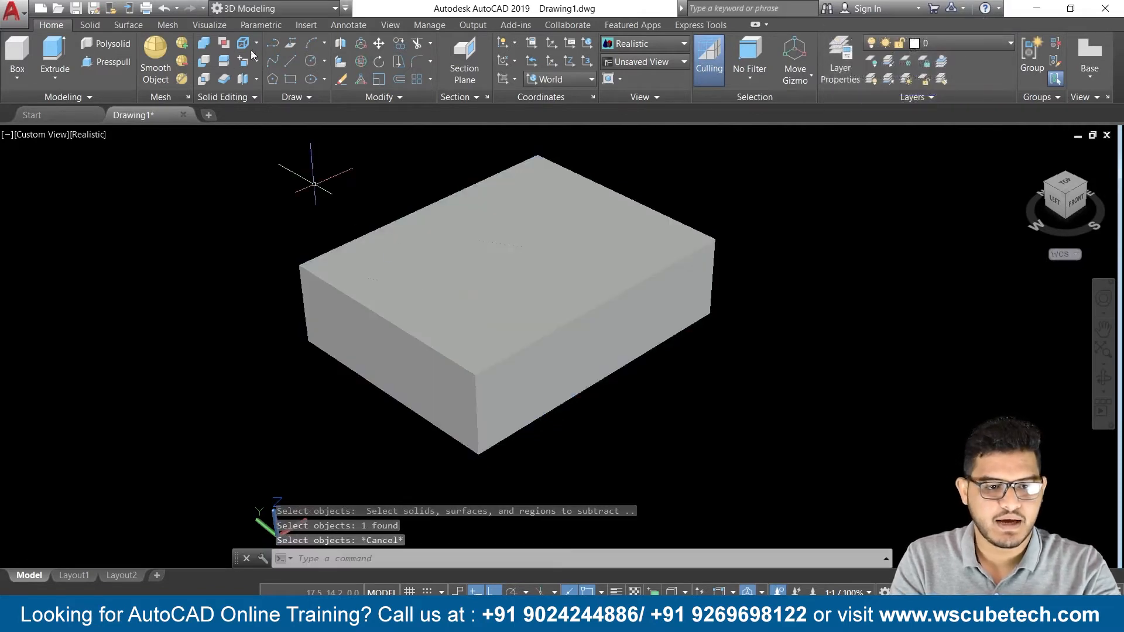
- Subtract the extruded cylinder and hexagonal prism from the rectangular block to cut a round and a hexagonal hole
{"action": "left_click", "coordinate": [224, 43]}
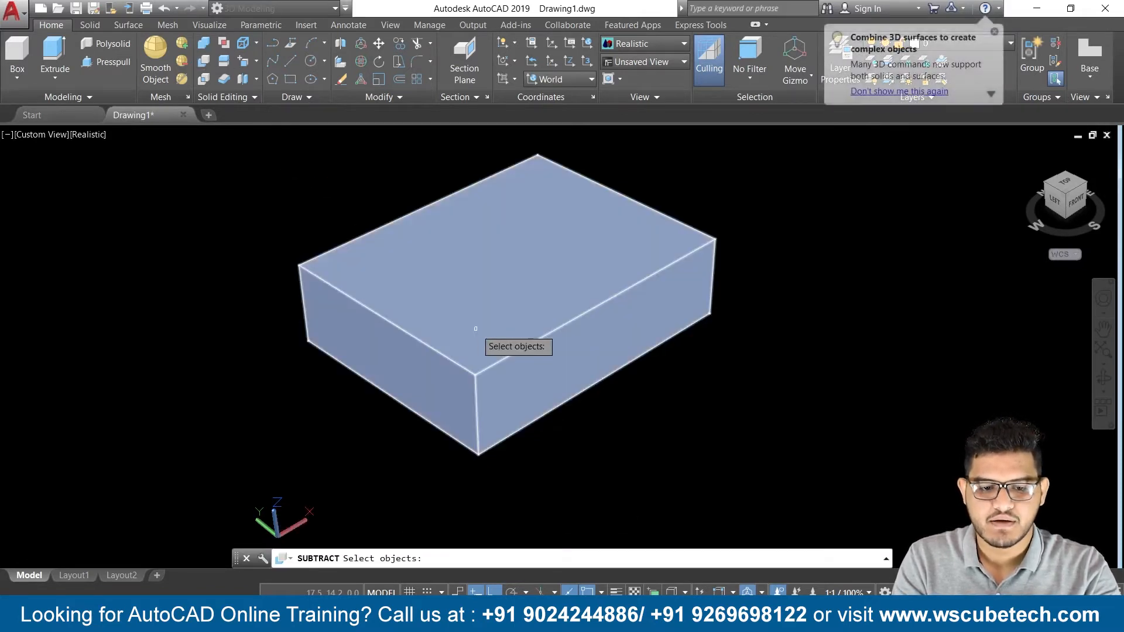
{"action": "left_click", "coordinate": [472, 327]}
{"action": "key", "text": "Return"}
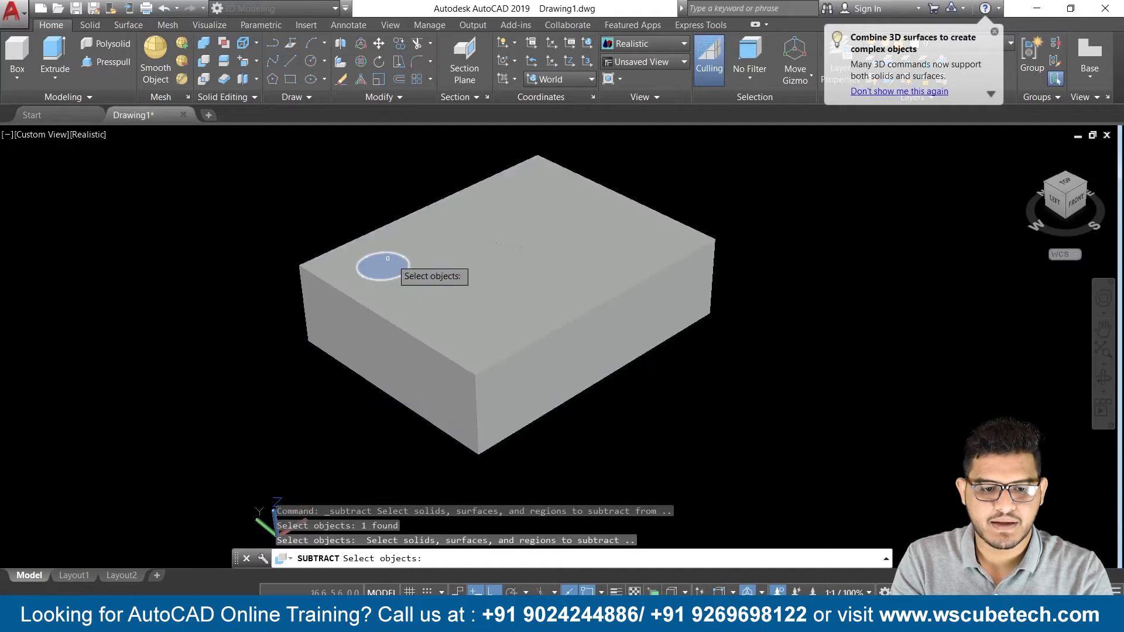
{"action": "left_click", "coordinate": [392, 268]}
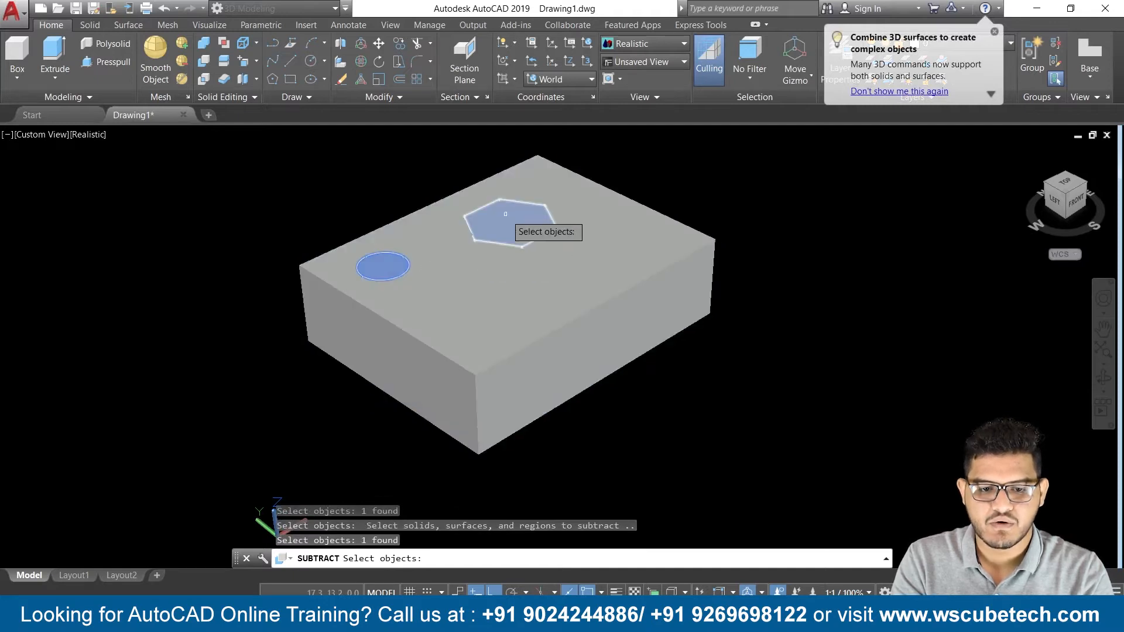
{"action": "left_click", "coordinate": [519, 216]}
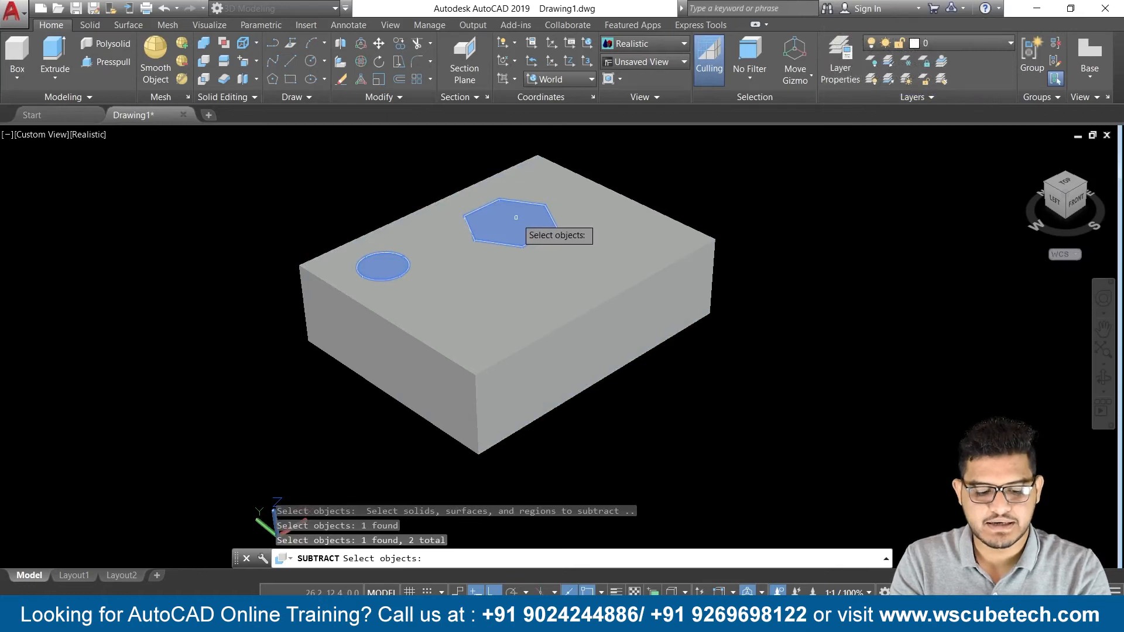
{"action": "key", "text": "Return"}
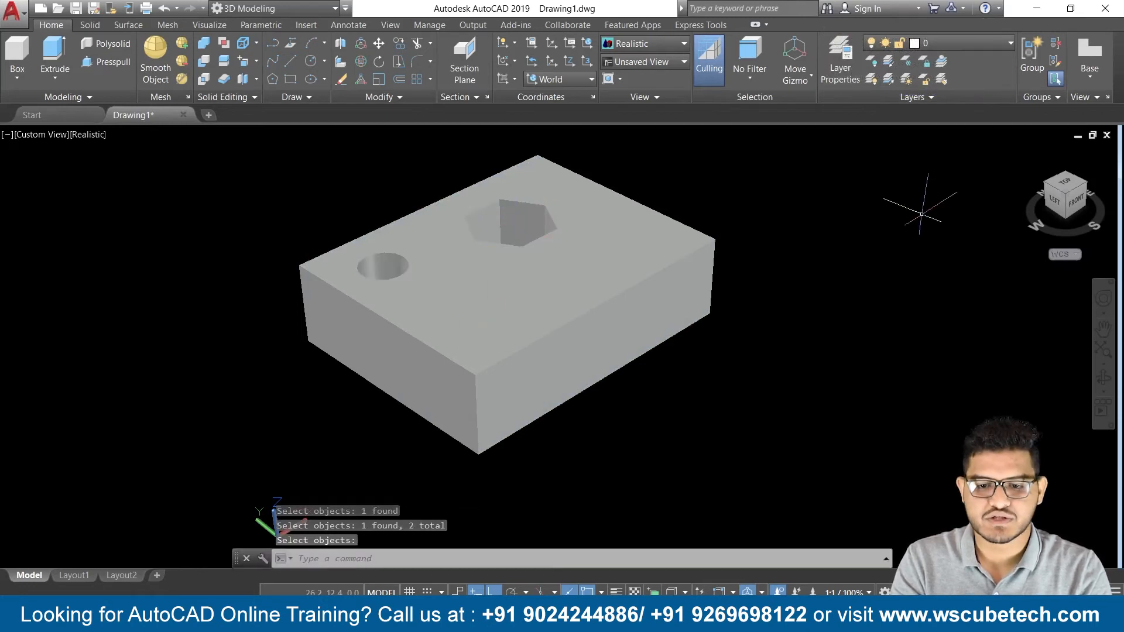
- Use Move Faces to shift the round hole from its center, parallel to the block's short side, to near the front corner
{"action": "mouse_move", "coordinate": [802, 240]}
{"action": "middle_mouse_down", "text": "shift"}
{"action": "mouse_move", "coordinate": [808, 324]}
{"action": "mouse_move", "coordinate": [798, 221]}
{"action": "mouse_move", "coordinate": [800, 248]}
{"action": "middle_mouse_up", "text": "shift"}
{"action": "left_click", "coordinate": [256, 62]}
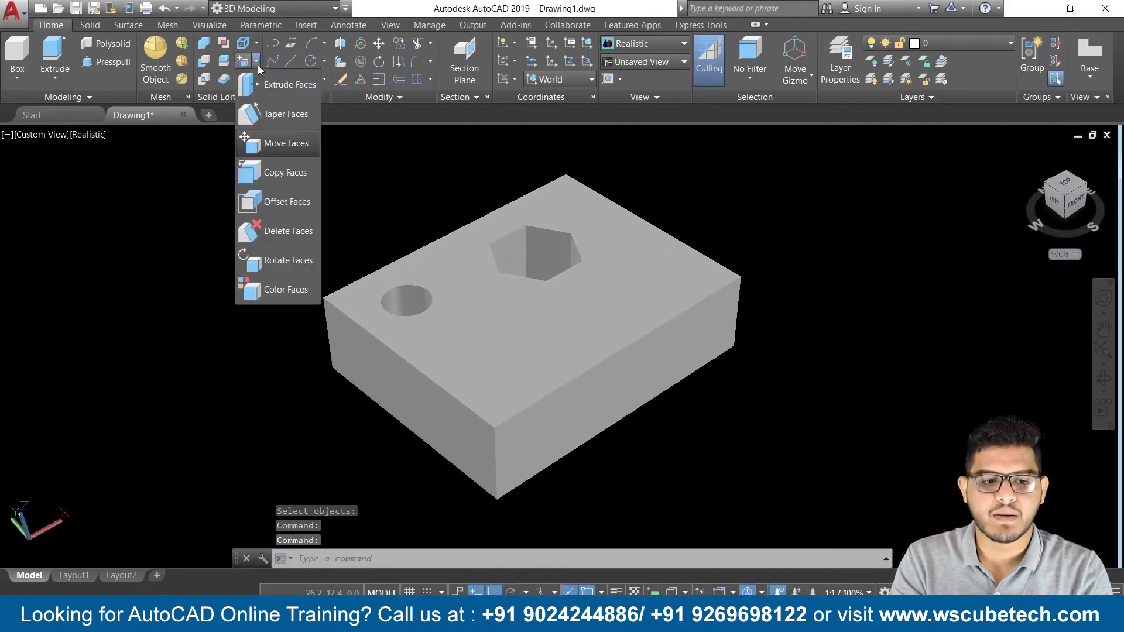
{"action": "left_click", "coordinate": [271, 144]}
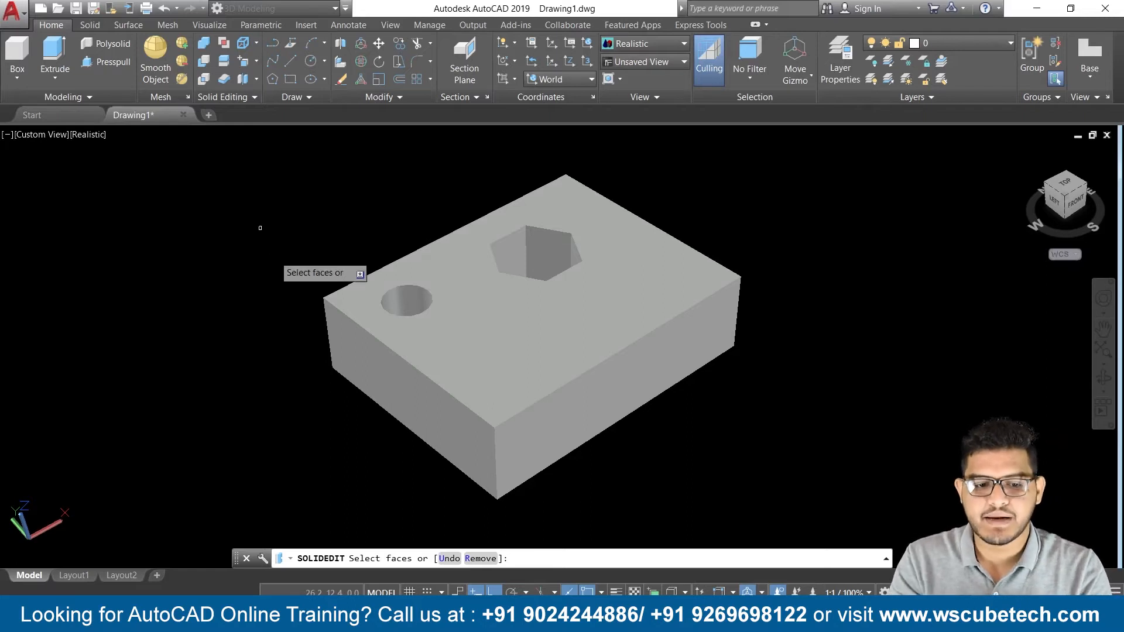
{"action": "left_click", "coordinate": [402, 301]}
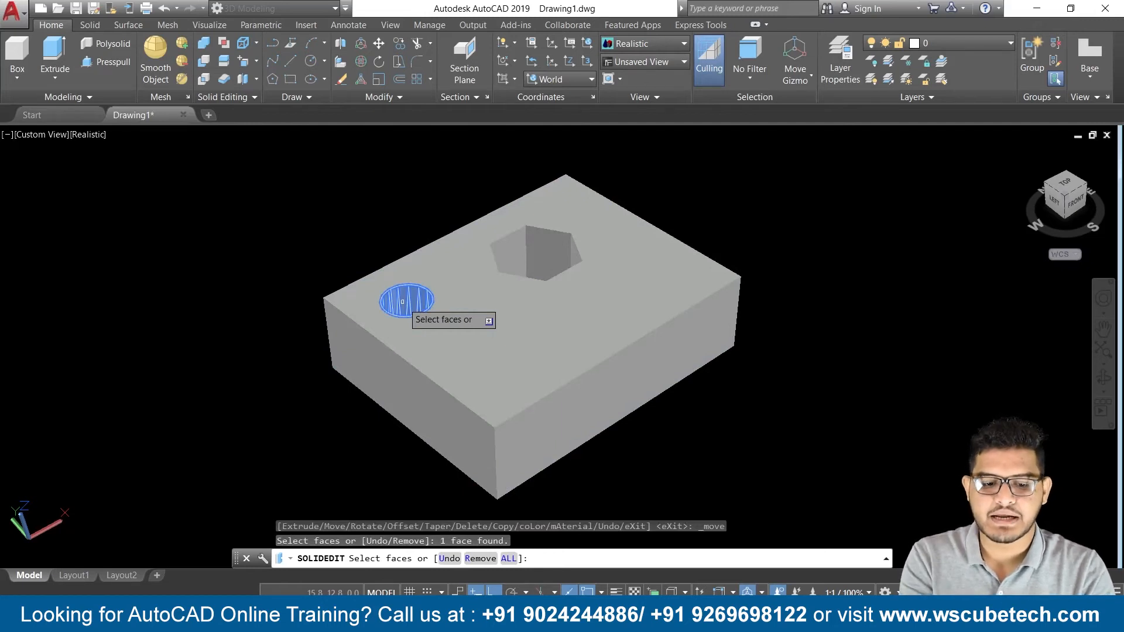
{"action": "key", "text": "Return"}
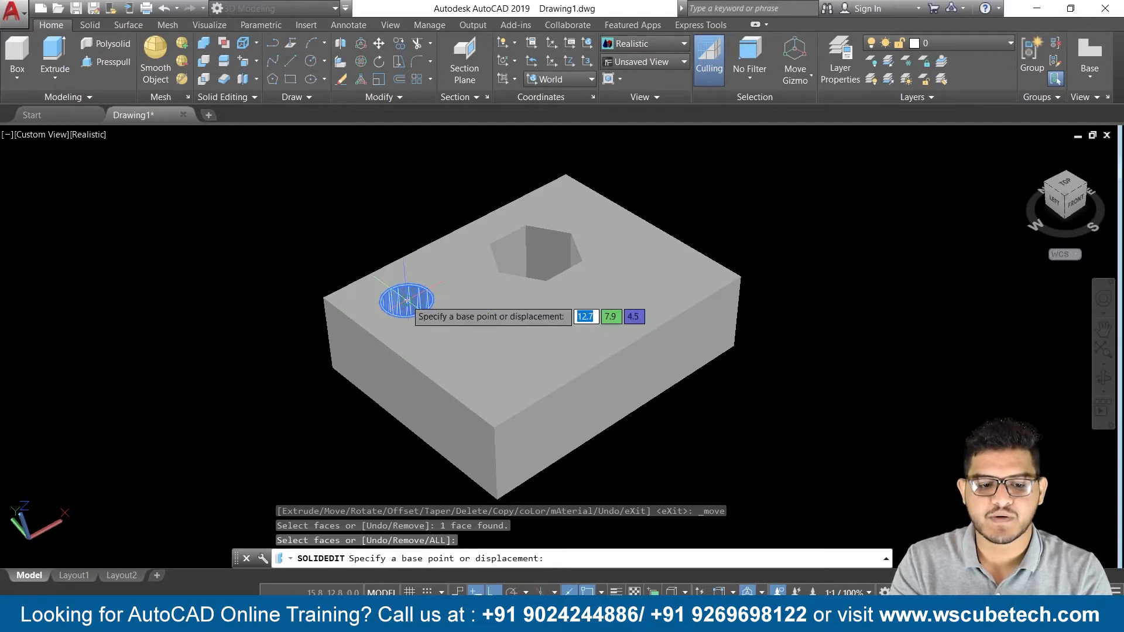
{"action": "left_click", "coordinate": [406, 301]}
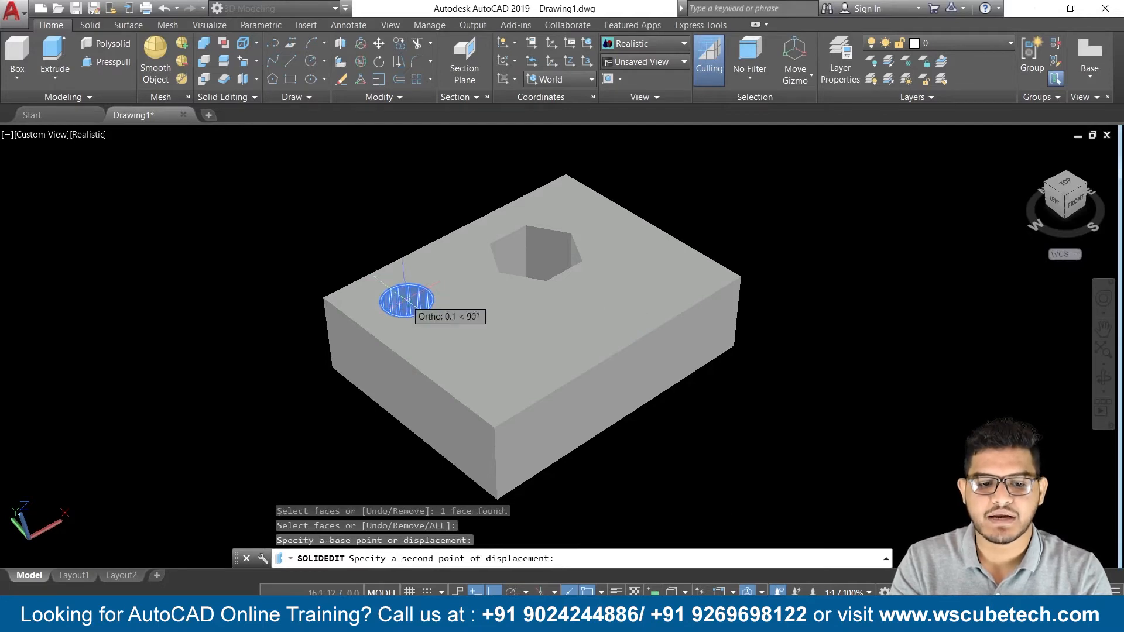
{"action": "left_click", "coordinate": [502, 364]}
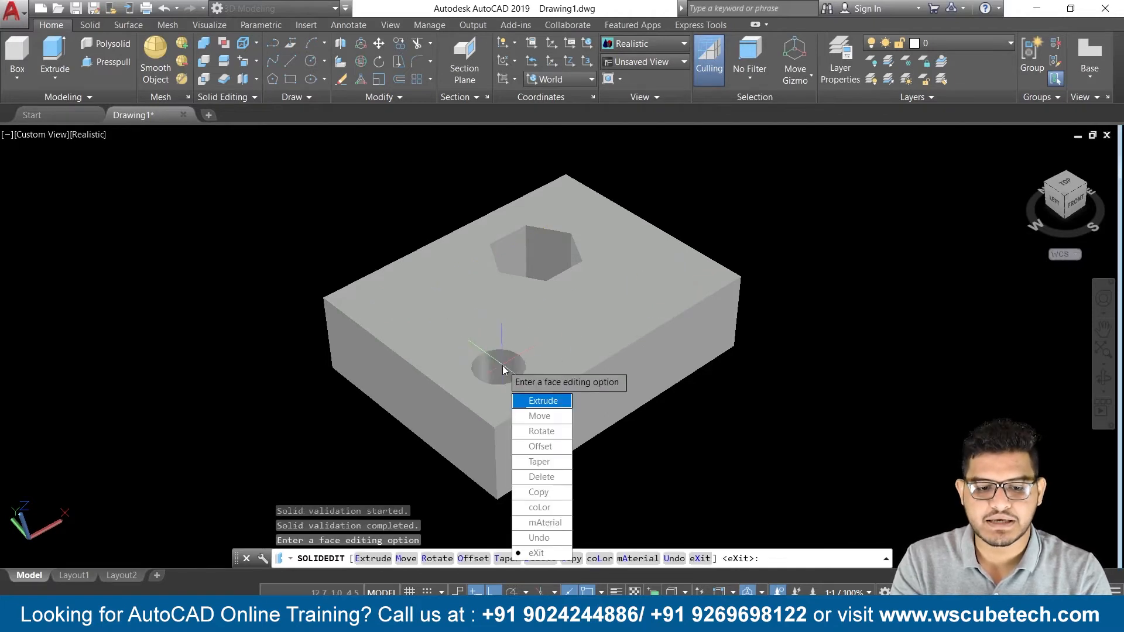
{"action": "left_click", "coordinate": [535, 552]}
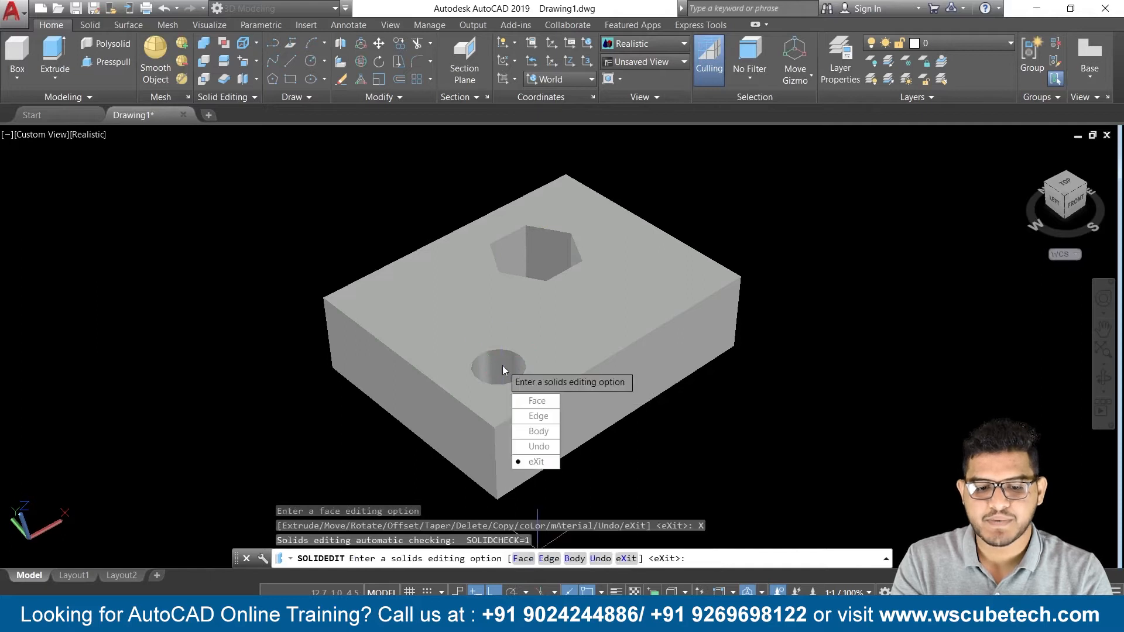
{"action": "left_click", "coordinate": [531, 462]}
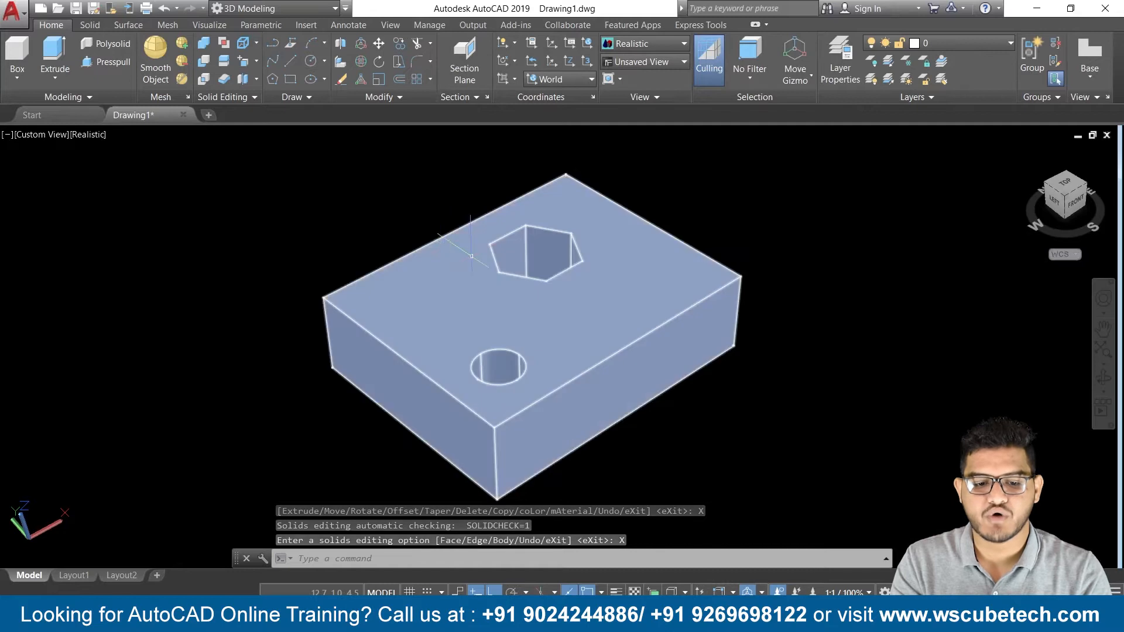
- Try to move two adjoining inner faces of the hexagonal hole from the top endpoint of their shared edge to its lower end
{"action": "middle_click_drag", "start_coordinate": [762, 196], "coordinate": [772, 326]}
{"action": "key", "text": "Escape"}
{"action": "middle_click_drag", "start_coordinate": [772, 199], "coordinate": [774, 158], "text": "shift"}
{"action": "middle_click_drag", "start_coordinate": [775, 199], "coordinate": [761, 141], "text": "shift"}
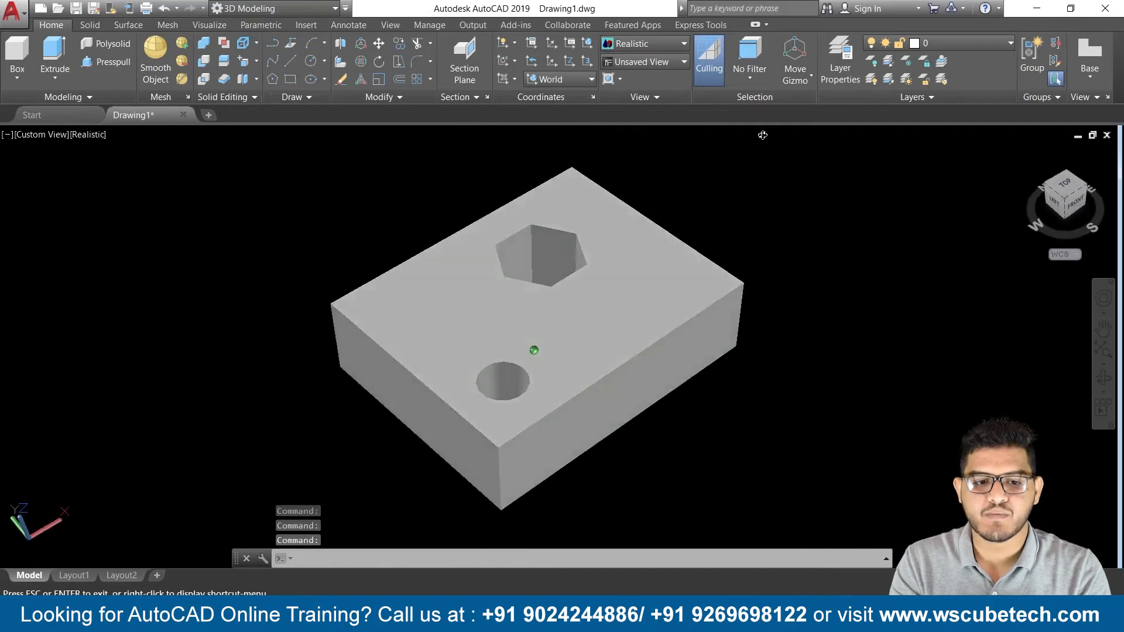
{"action": "left_click", "coordinate": [244, 61]}
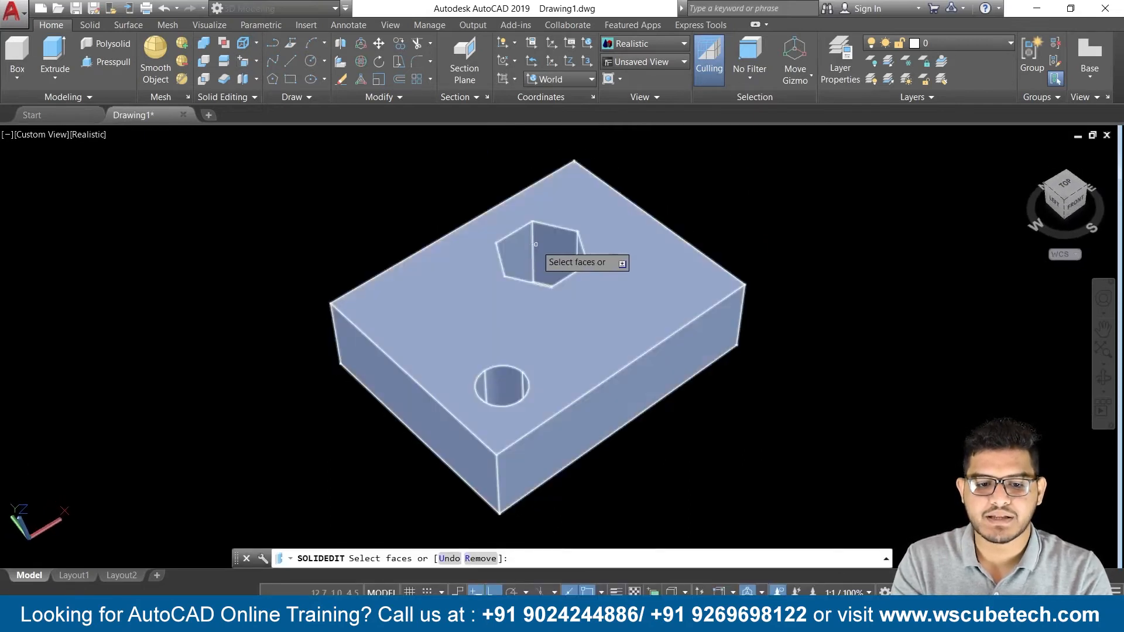
{"action": "left_click", "coordinate": [532, 253]}
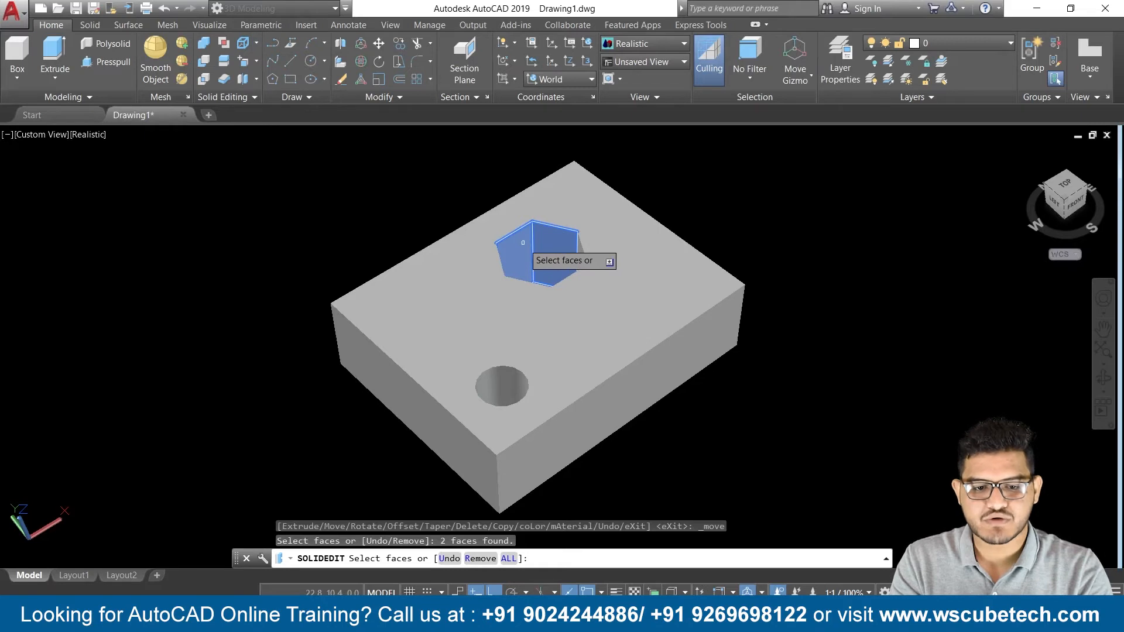
{"action": "key", "text": "Return"}
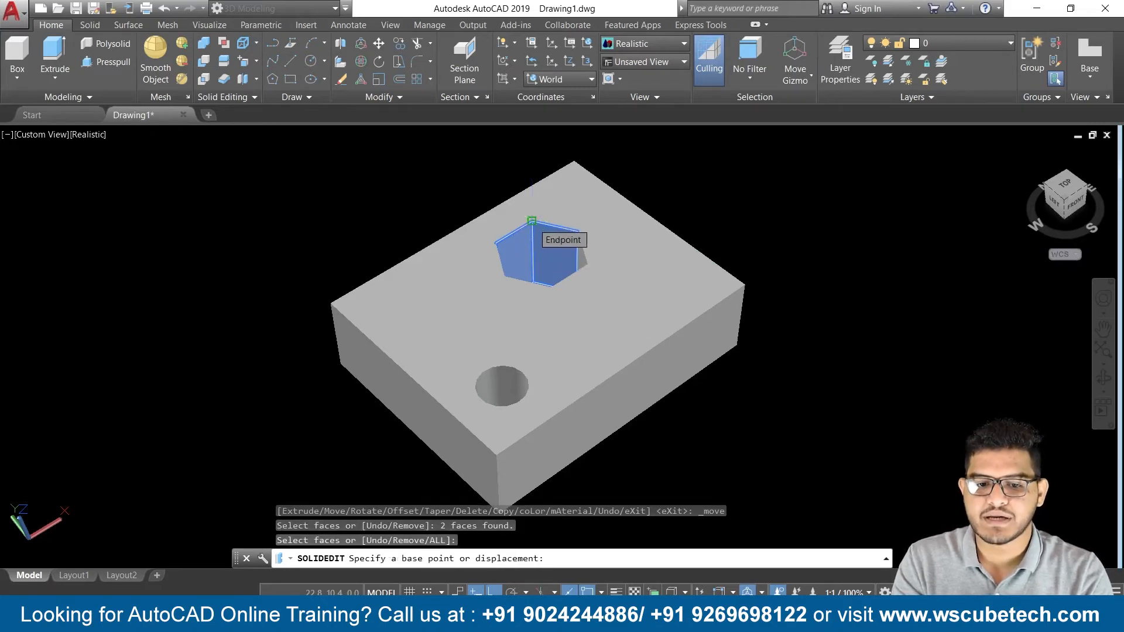
{"action": "left_click", "coordinate": [532, 221]}
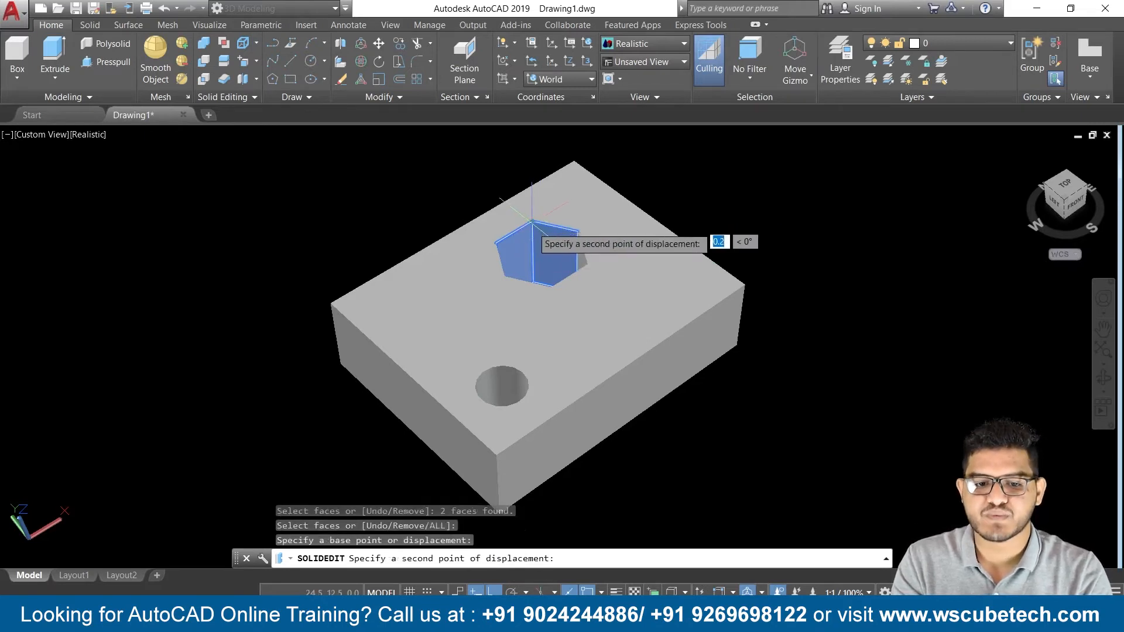
{"action": "left_click", "coordinate": [532, 282]}
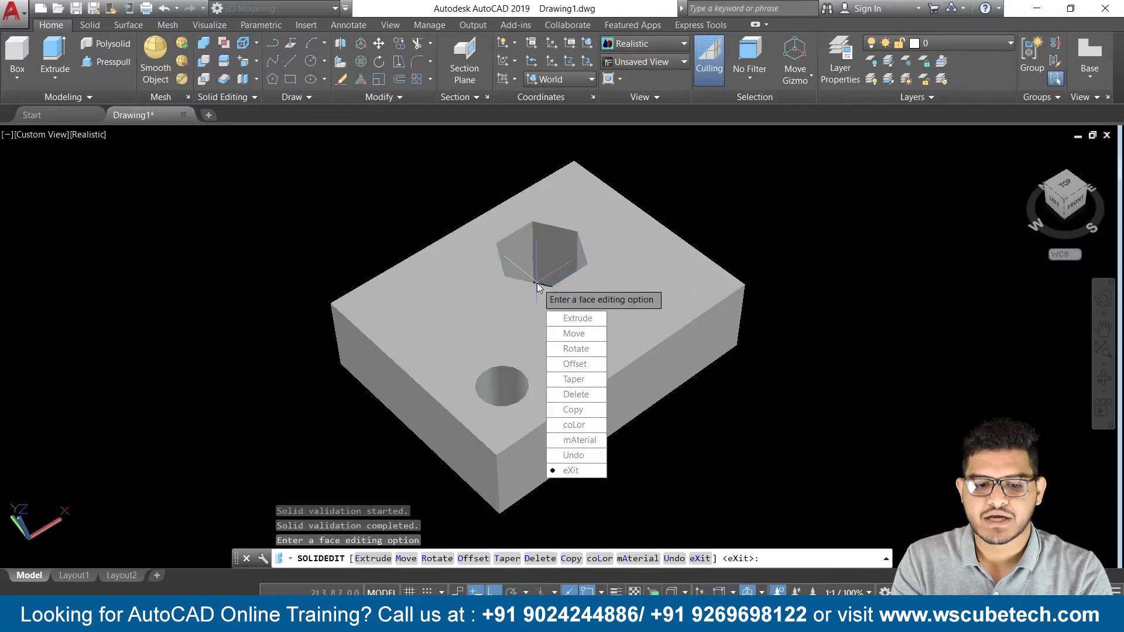
{"action": "left_click", "coordinate": [585, 471]}
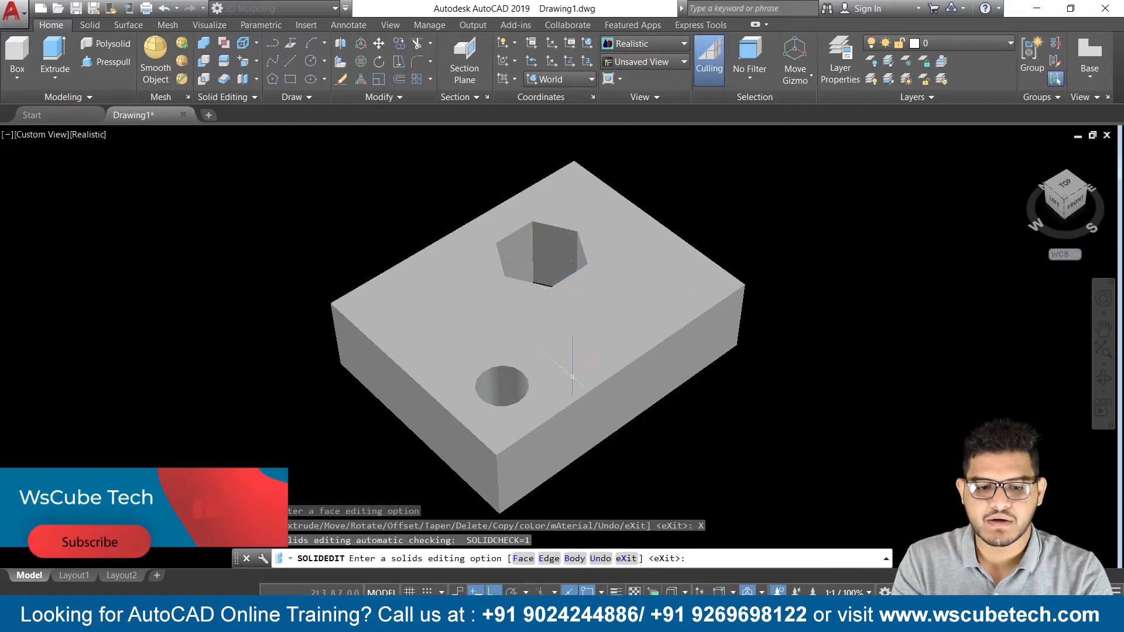
{"action": "key", "text": "Return"}
{"action": "middle_click_drag", "start_coordinate": [803, 170], "coordinate": [772, 175], "text": "shift"}
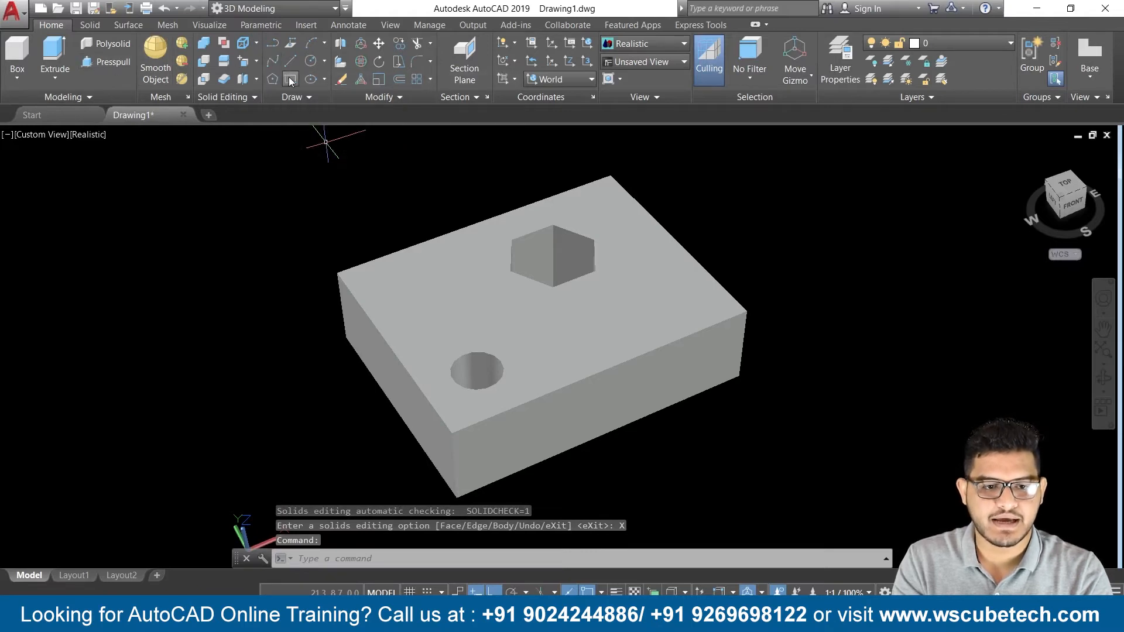
{"action": "left_click", "coordinate": [107, 60]}
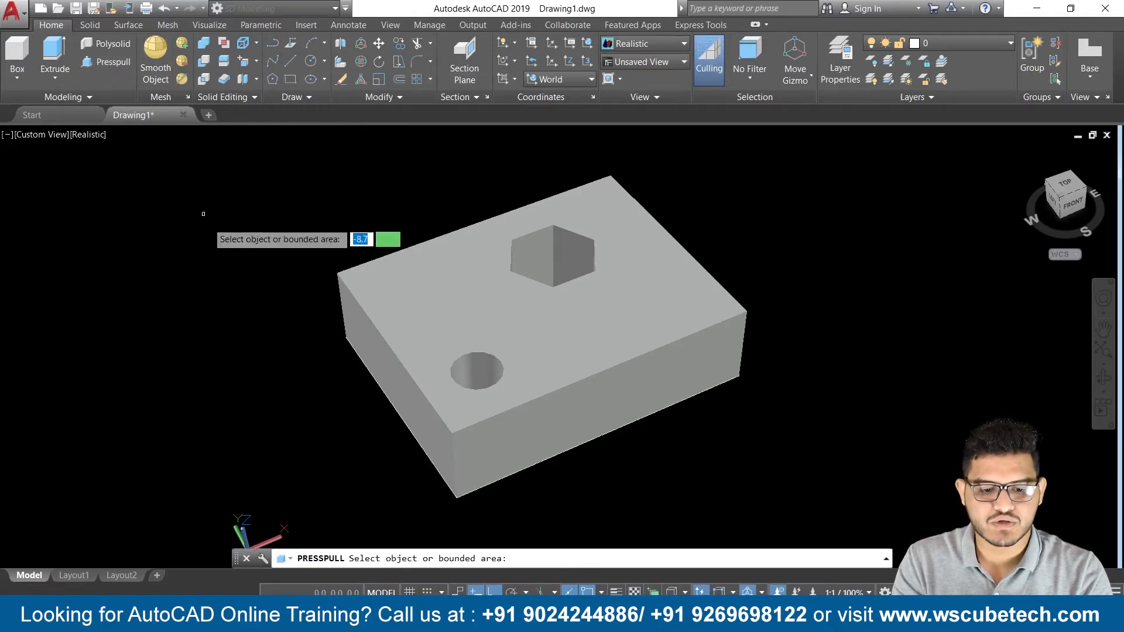
{"action": "key", "text": "Escape"}
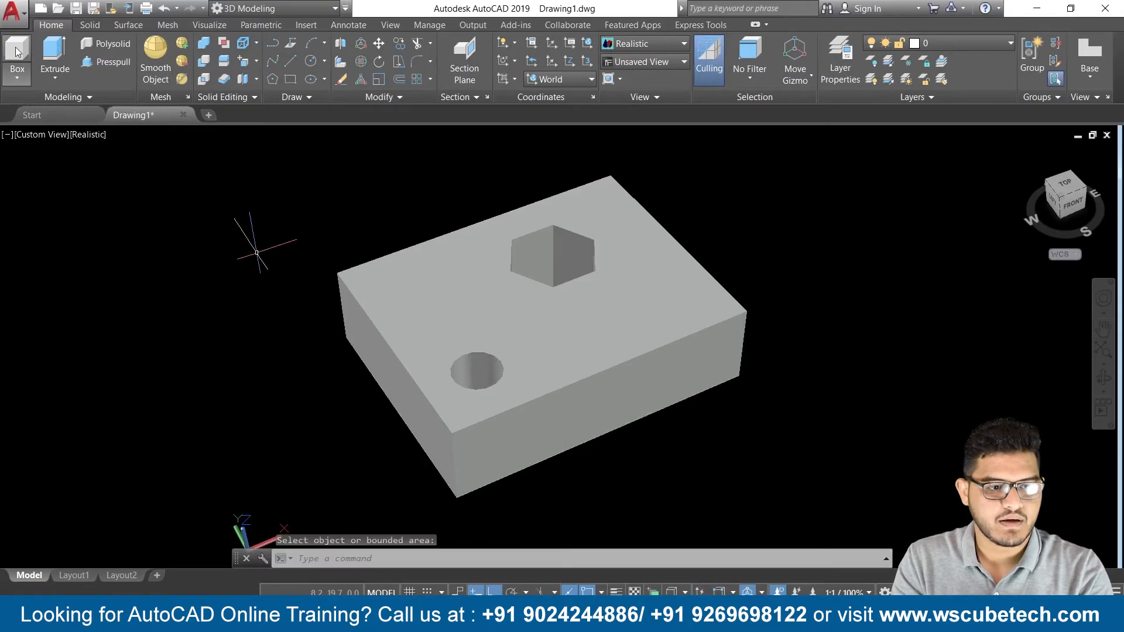
{"action": "left_click", "coordinate": [17, 70]}
{"action": "left_click", "coordinate": [30, 102]}
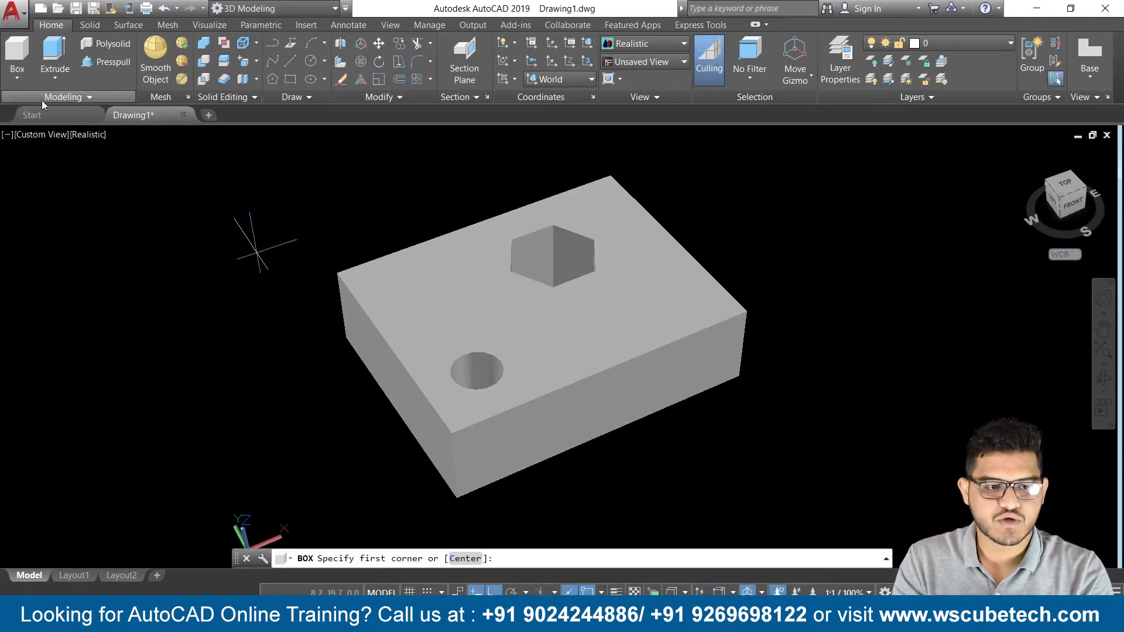
{"action": "left_click", "coordinate": [398, 295]}
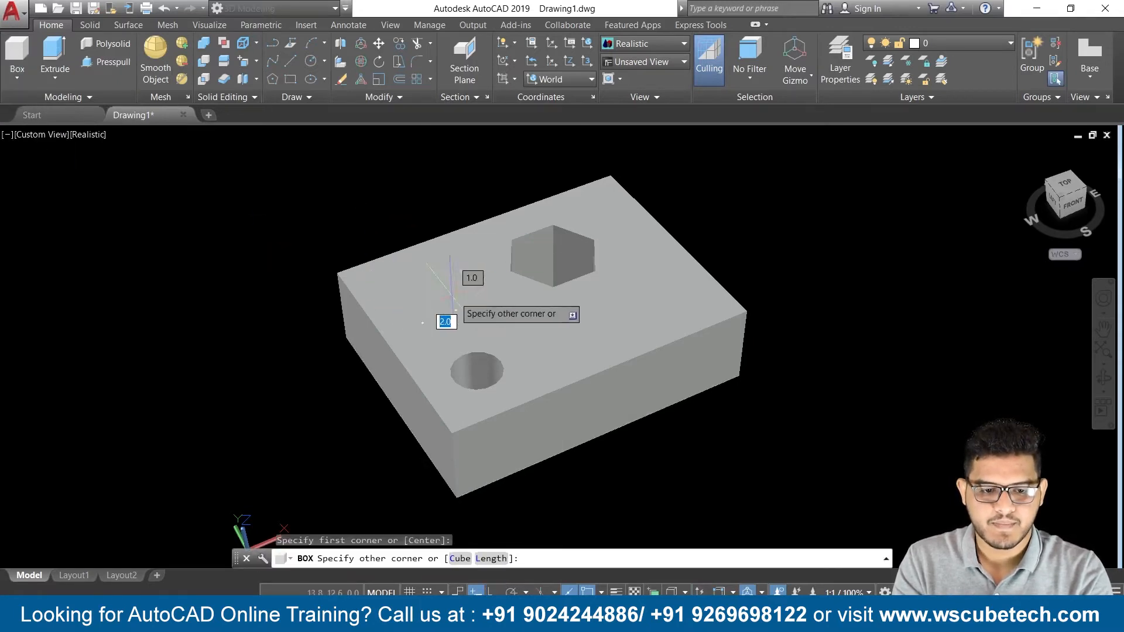
{"action": "left_click", "coordinate": [476, 294]}
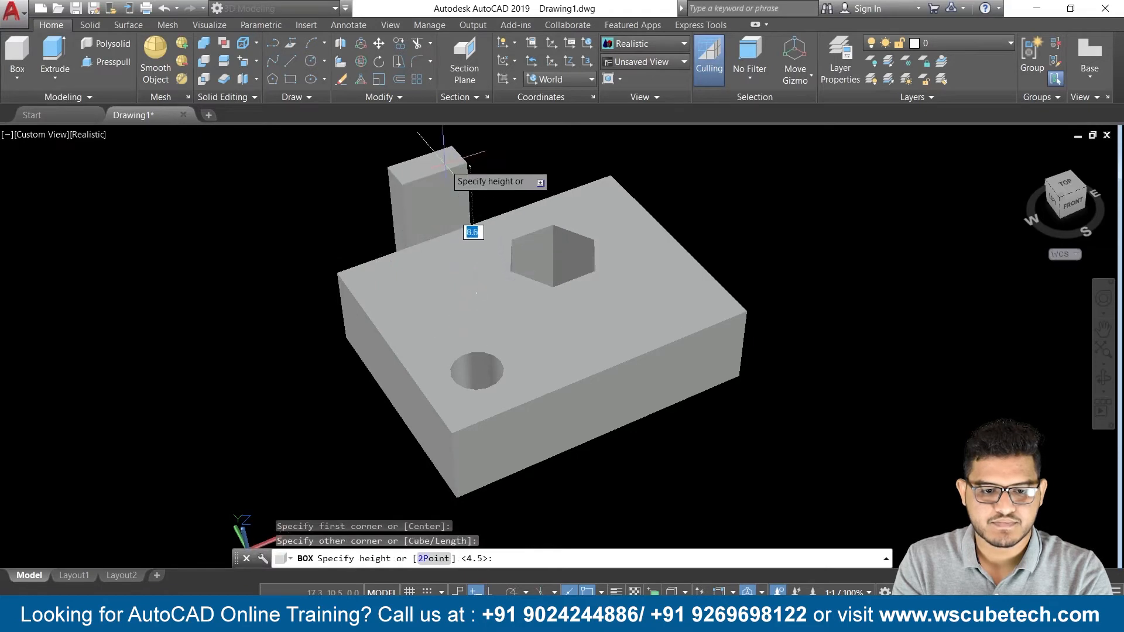
{"action": "key", "text": "Escape"}
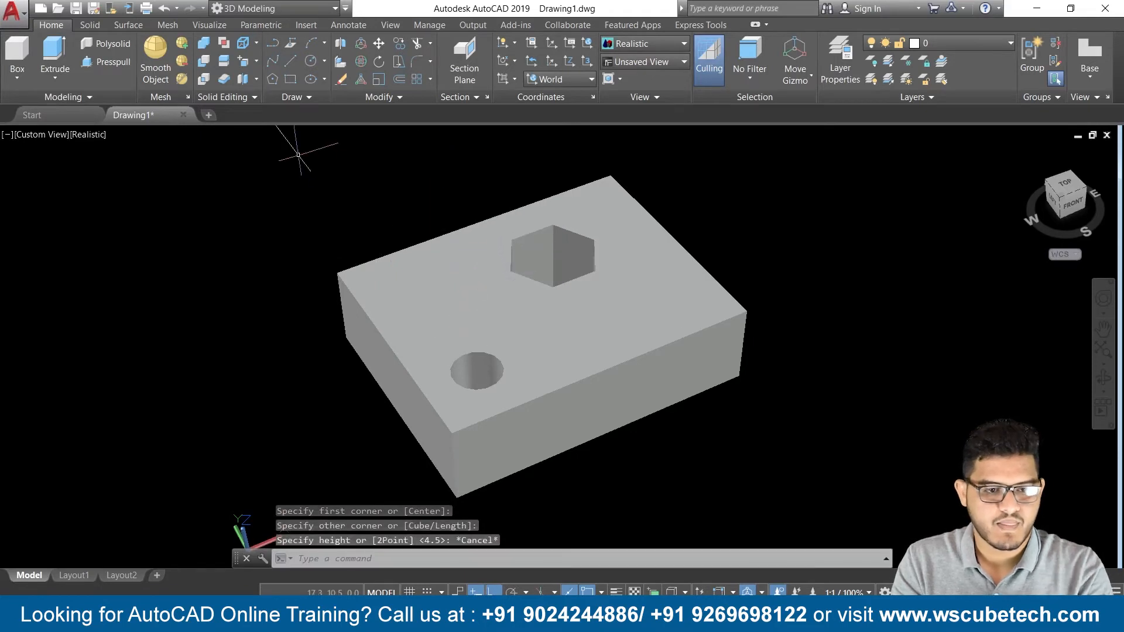
{"action": "left_click", "coordinate": [289, 79]}
{"action": "left_click", "coordinate": [411, 285]}
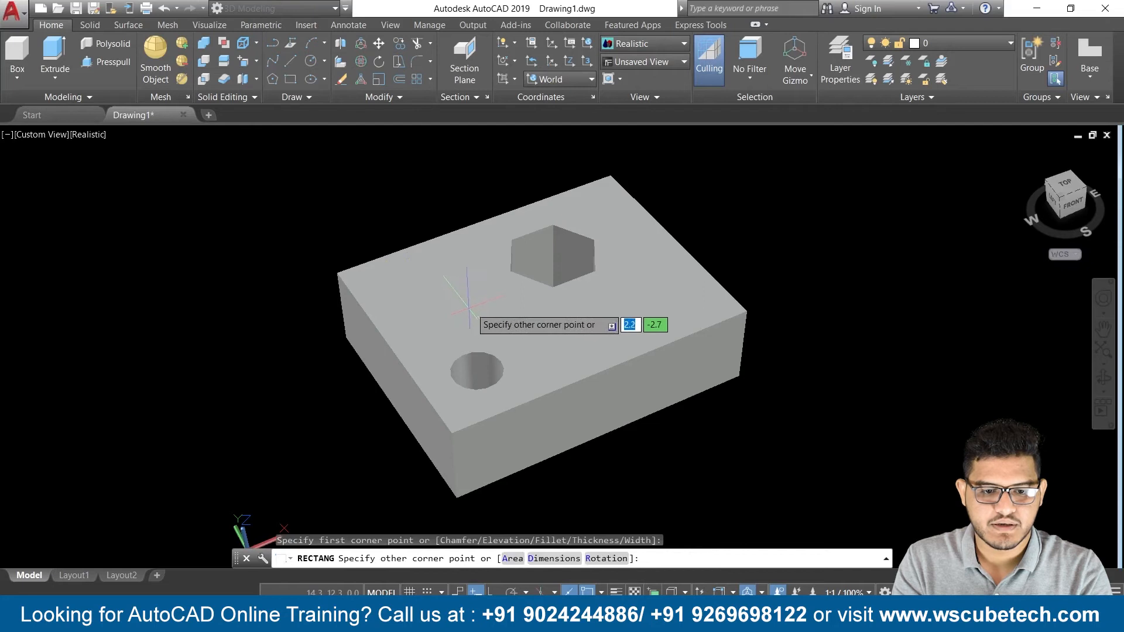
{"action": "key", "text": "Escape"}
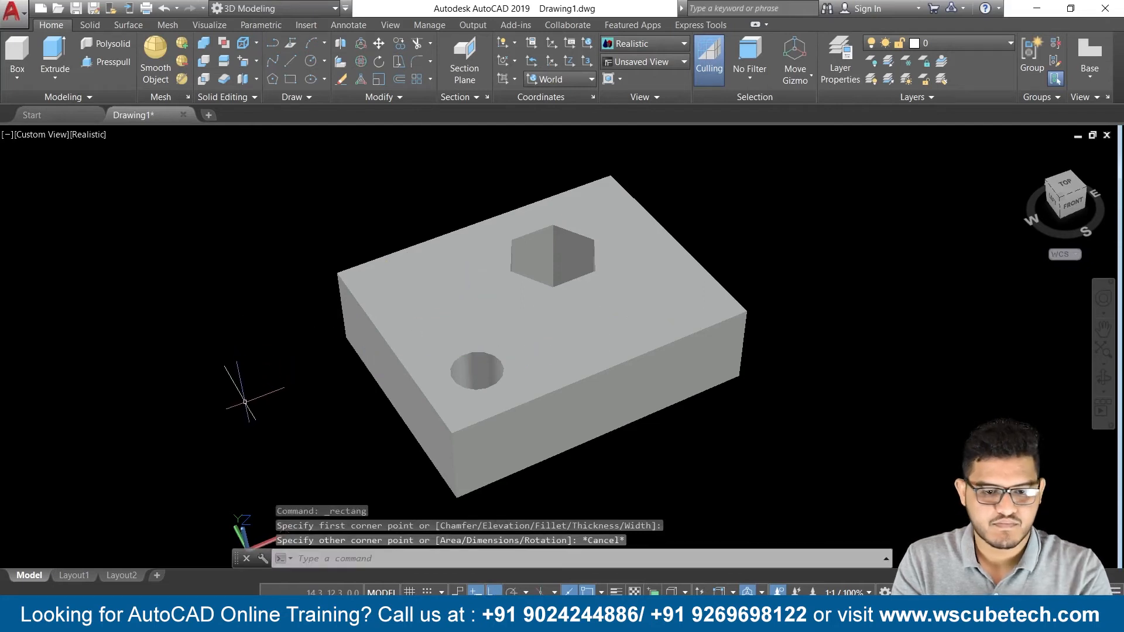
- Switch the visual style to 2D Wireframe and draw a small rectangle within the block's outline, between the hexagonal and round holes and the far-left corner
{"action": "left_click", "coordinate": [640, 40]}
{"action": "left_click", "coordinate": [604, 112]}
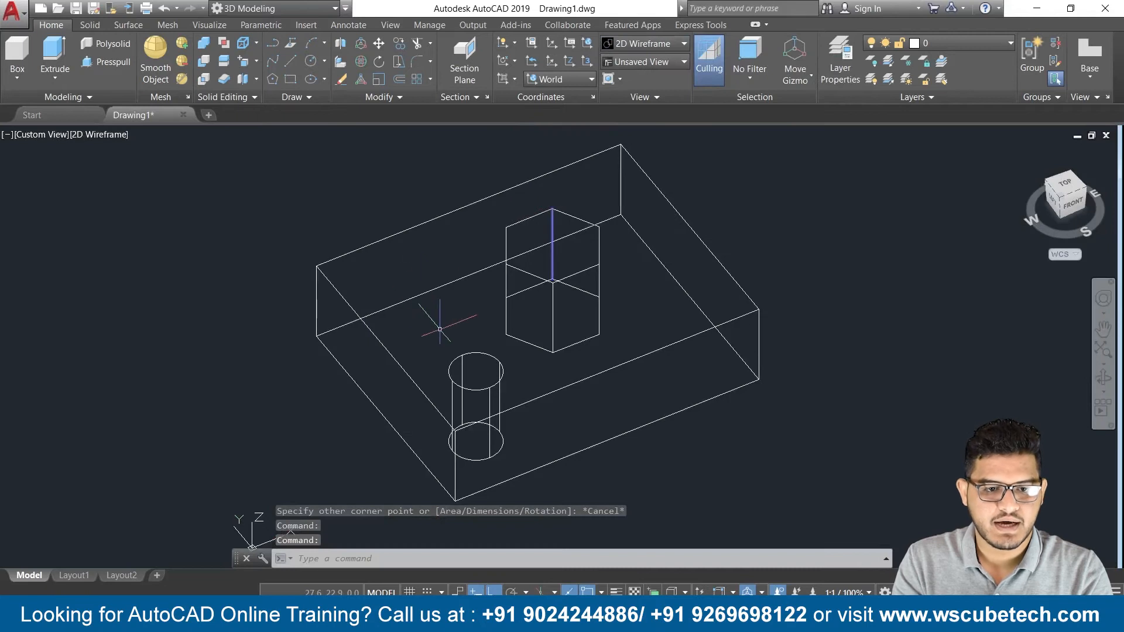
{"action": "left_click", "coordinate": [294, 77]}
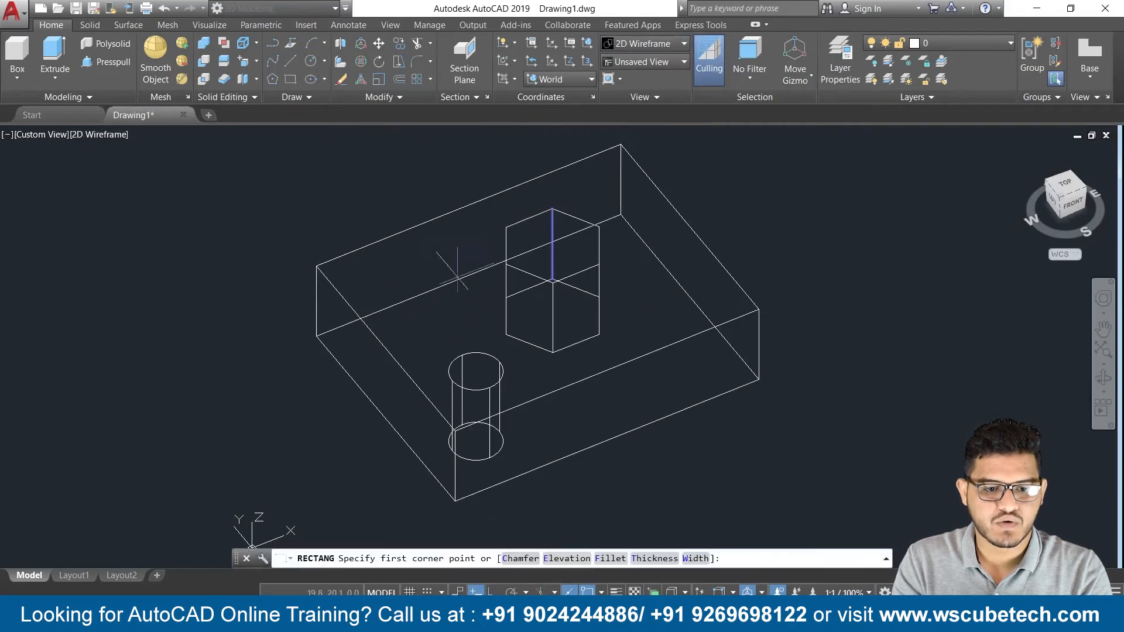
{"action": "left_click", "coordinate": [413, 323]}
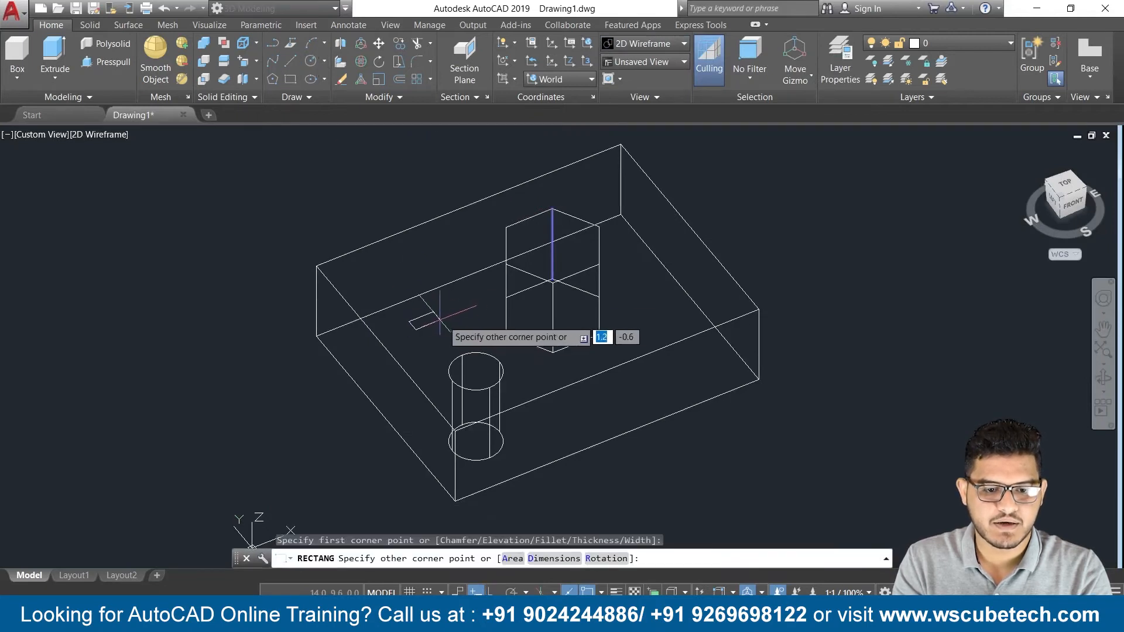
{"action": "left_click", "coordinate": [480, 327]}
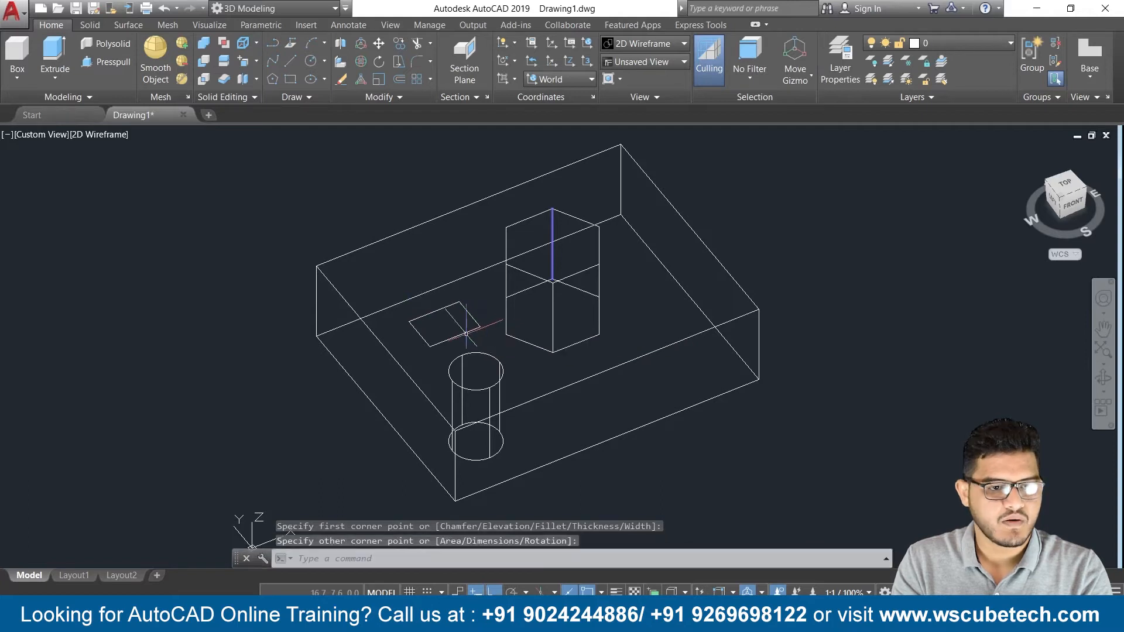
- Presspull the small rectangle upward into a box that protrudes above the block's top face
{"action": "left_click", "coordinate": [105, 62]}
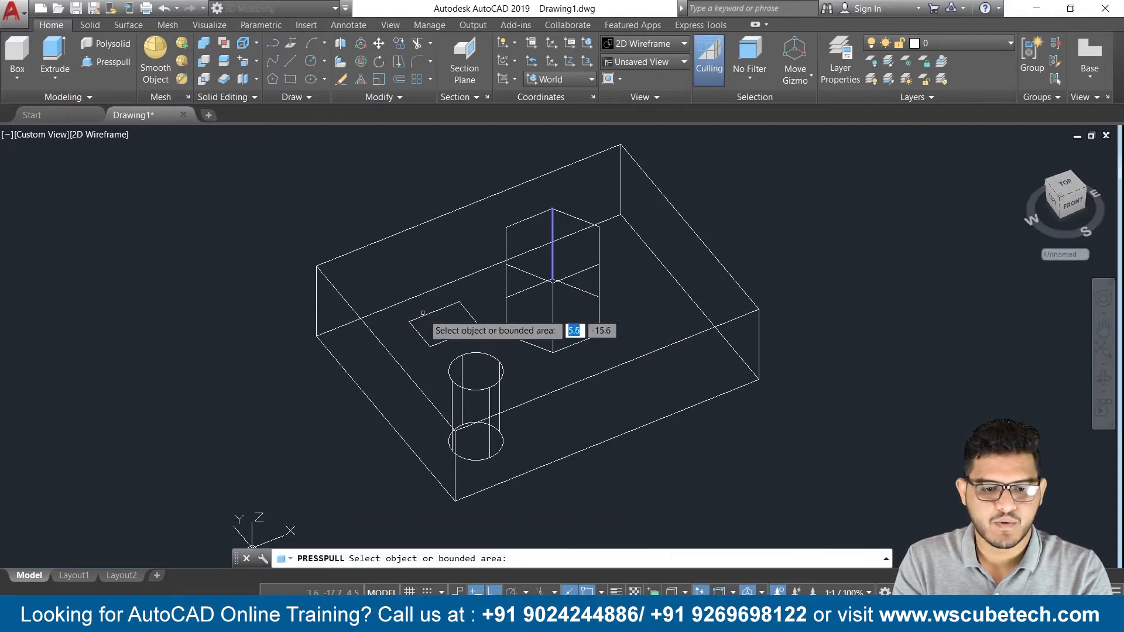
{"action": "left_click", "coordinate": [429, 344]}
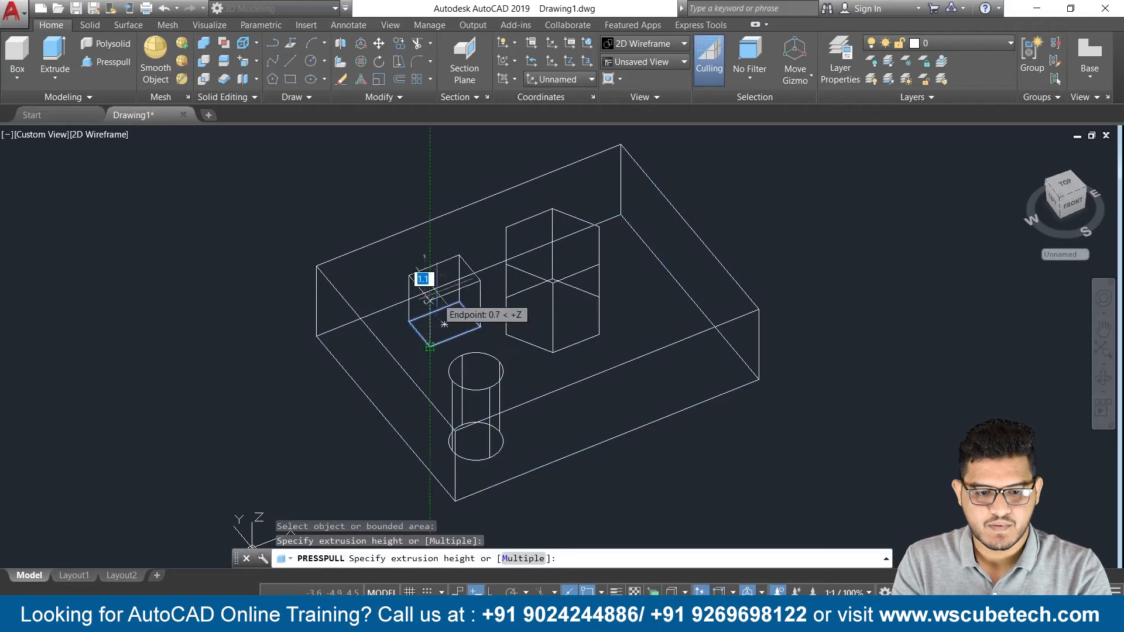
{"action": "left_click", "coordinate": [430, 256]}
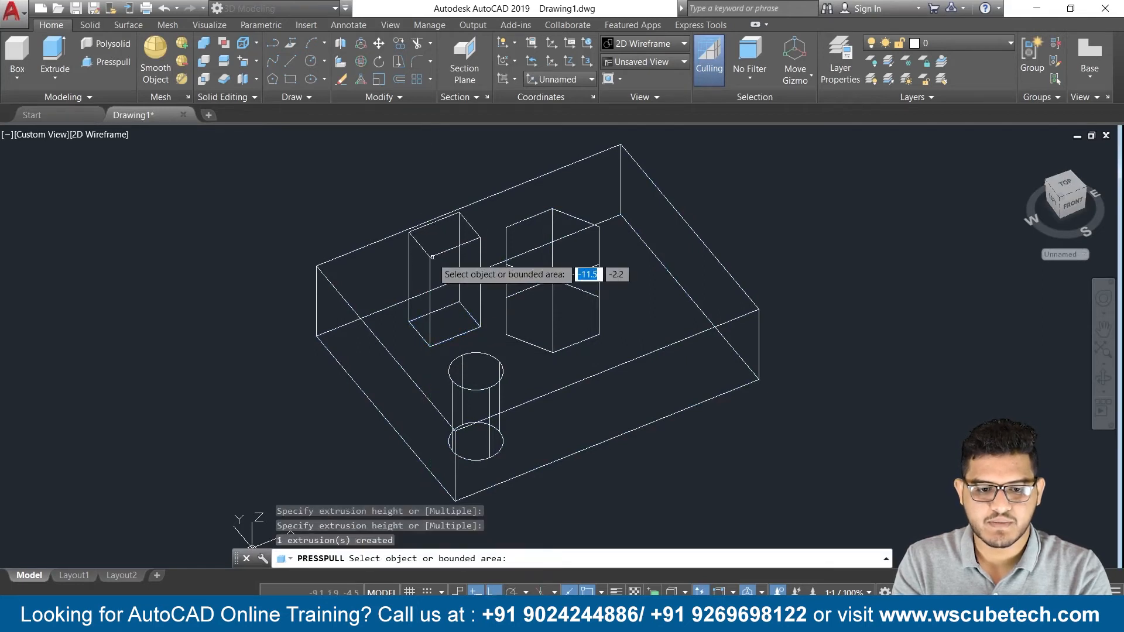
{"action": "key", "text": "Return"}
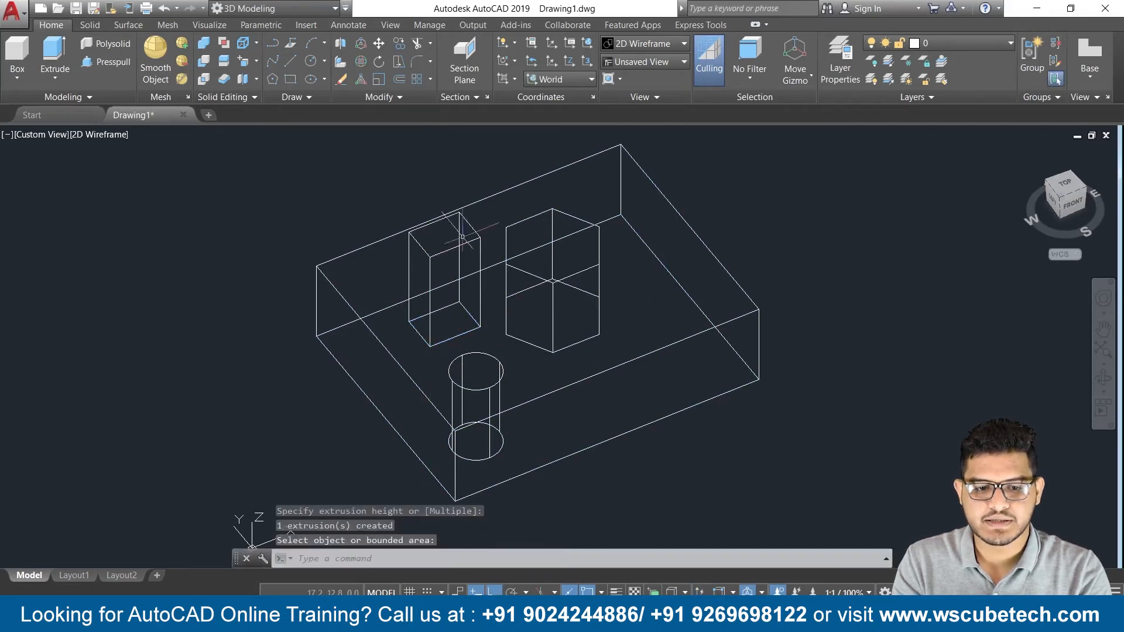
- Restore the Realistic visual style and subtract the small box from the block to cut a rectangular opening
{"action": "left_click", "coordinate": [648, 38]}
{"action": "left_click", "coordinate": [802, 77]}
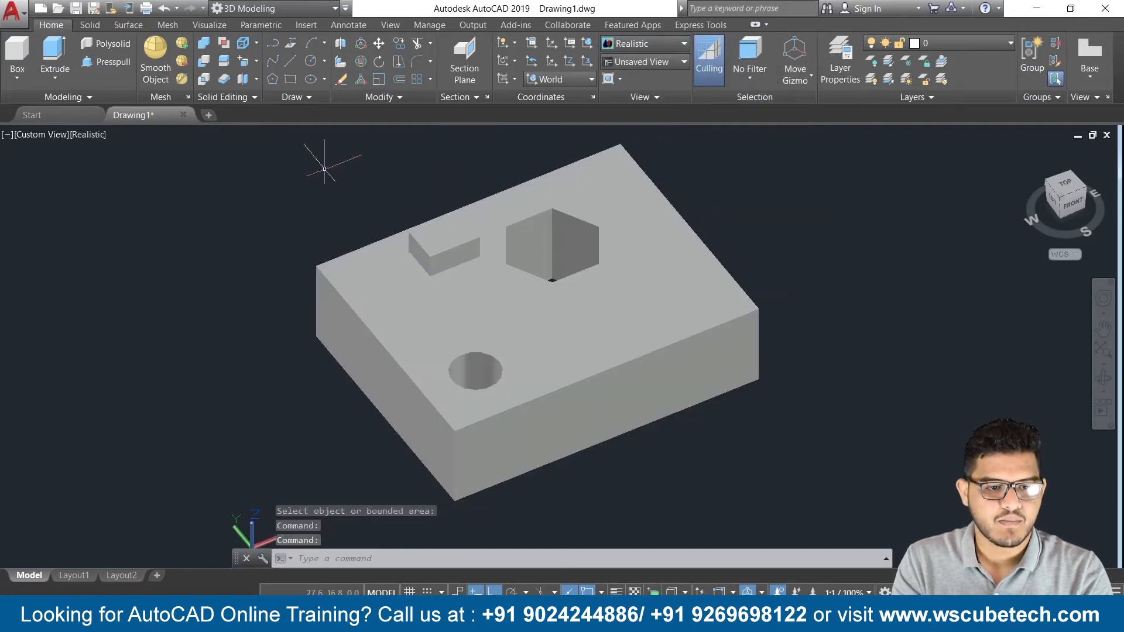
{"action": "left_click", "coordinate": [205, 58]}
{"action": "left_click", "coordinate": [416, 300]}
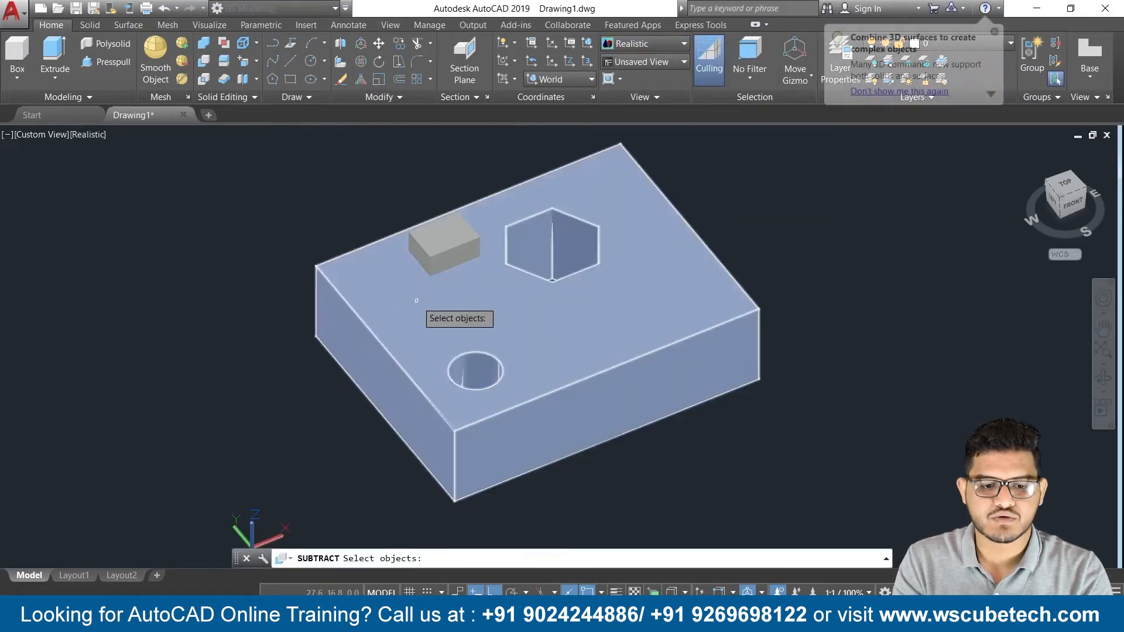
{"action": "key", "text": "Return"}
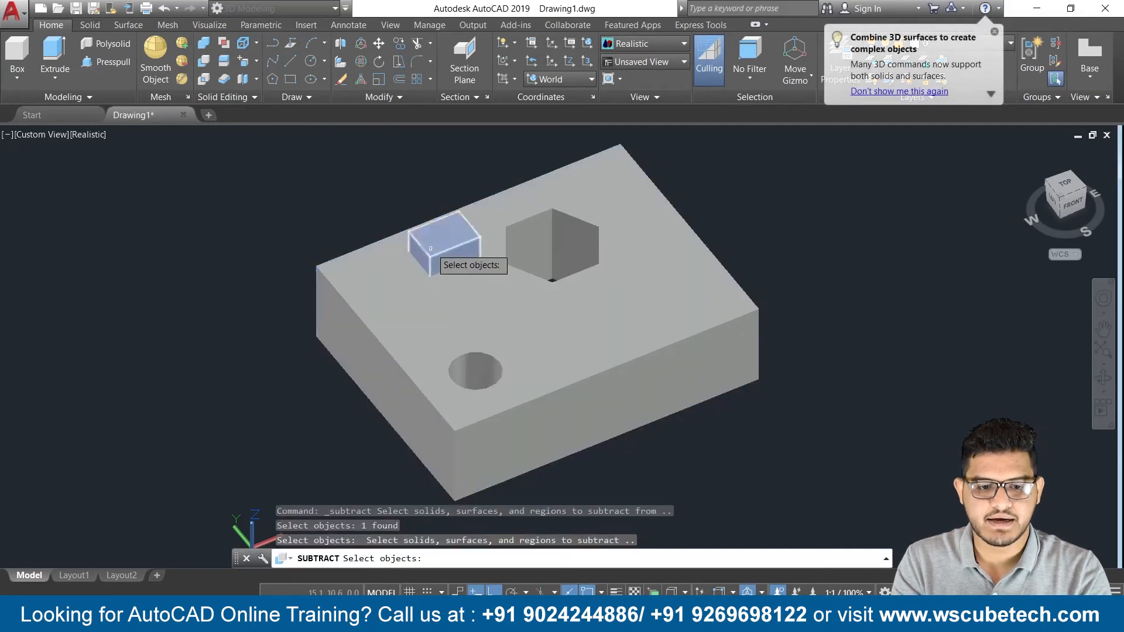
{"action": "left_click", "coordinate": [439, 253]}
{"action": "key", "text": "Return"}
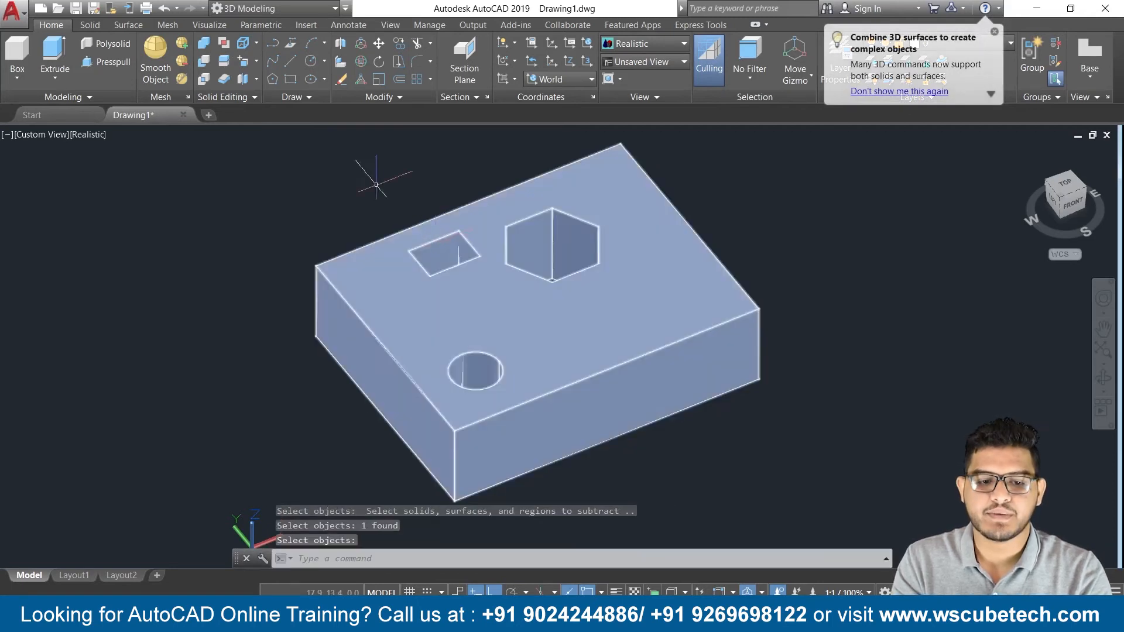
- Start a solid face edit for the new rectangular opening, viewing the block from higher above
{"action": "mouse_move", "coordinate": [311, 187]}
{"action": "middle_mouse_down", "text": "shift"}
{"action": "mouse_move", "coordinate": [307, 282]}
{"action": "mouse_move", "coordinate": [305, 210]}
{"action": "mouse_move", "coordinate": [306, 227]}
{"action": "middle_mouse_up", "text": "shift"}
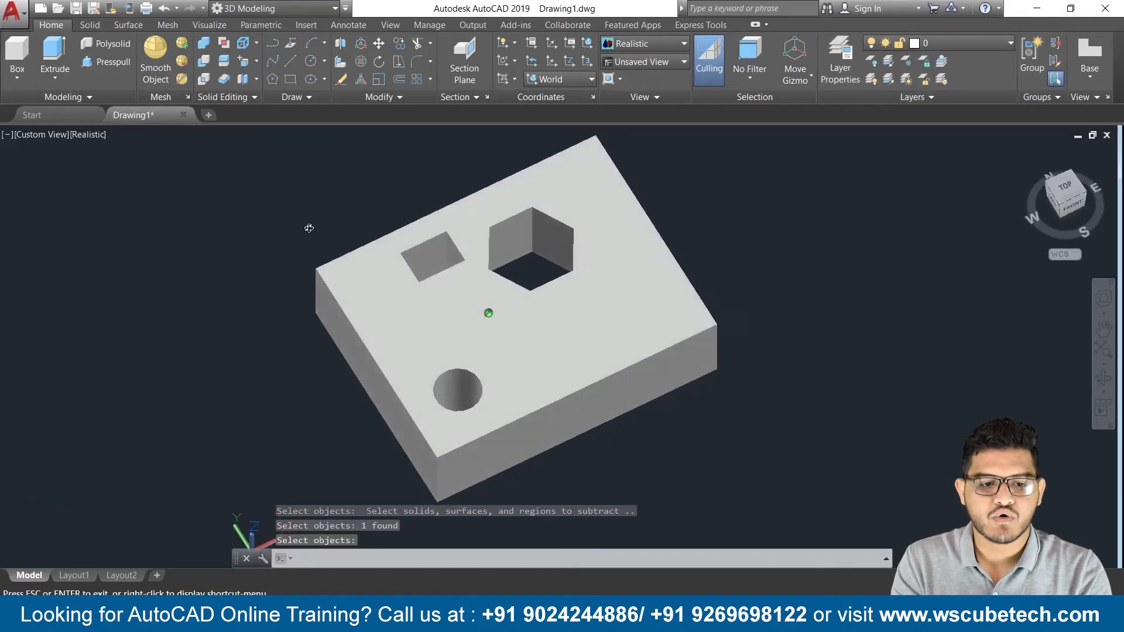
{"action": "left_click", "coordinate": [250, 66]}
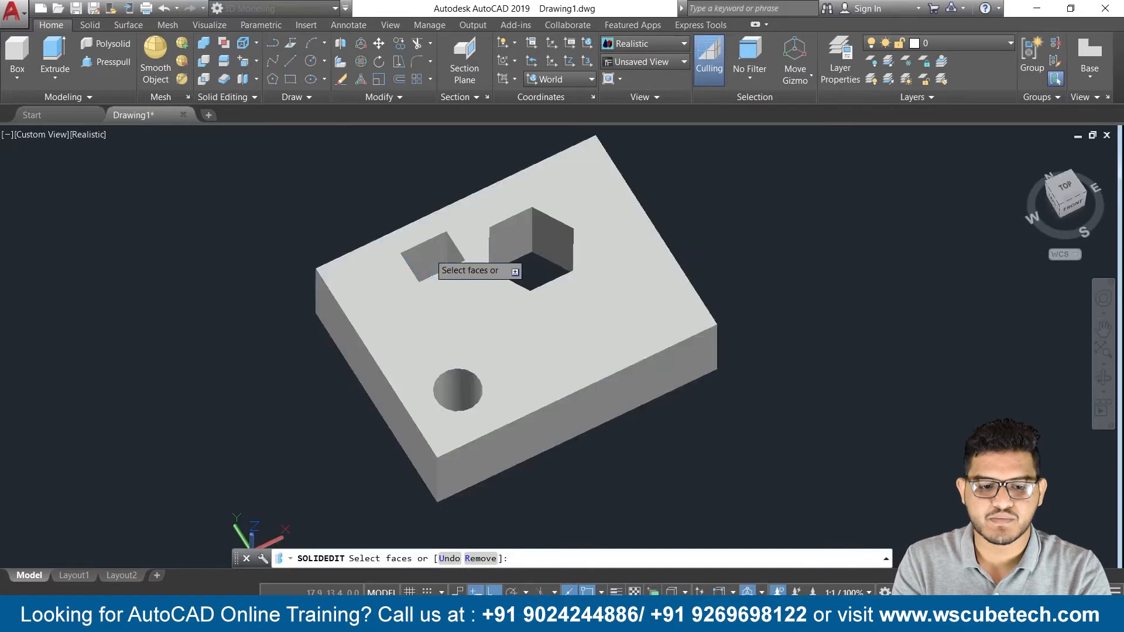